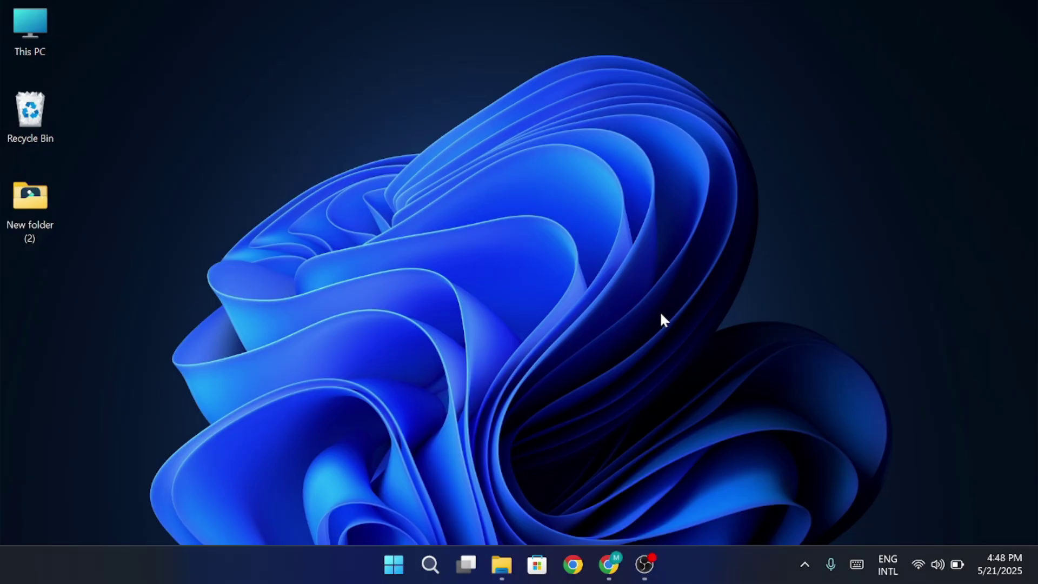
Restore the Chrome window showing the Canva home page from the taskbar.
{"action": "left_click", "coordinate": [608, 563]}
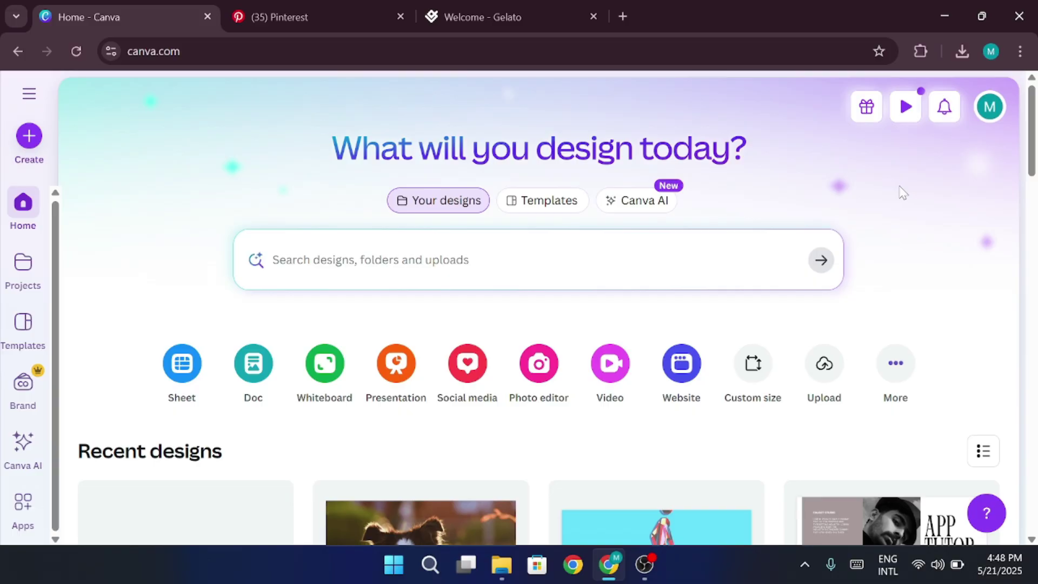
{"action": "scroll", "coordinate": [902, 192], "scroll_direction": "down", "scroll_amount": 3}
{"action": "scroll", "coordinate": [902, 192], "scroll_direction": "down", "scroll_amount": 3}
{"action": "scroll", "coordinate": [902, 192], "scroll_direction": "down", "scroll_amount": 3}
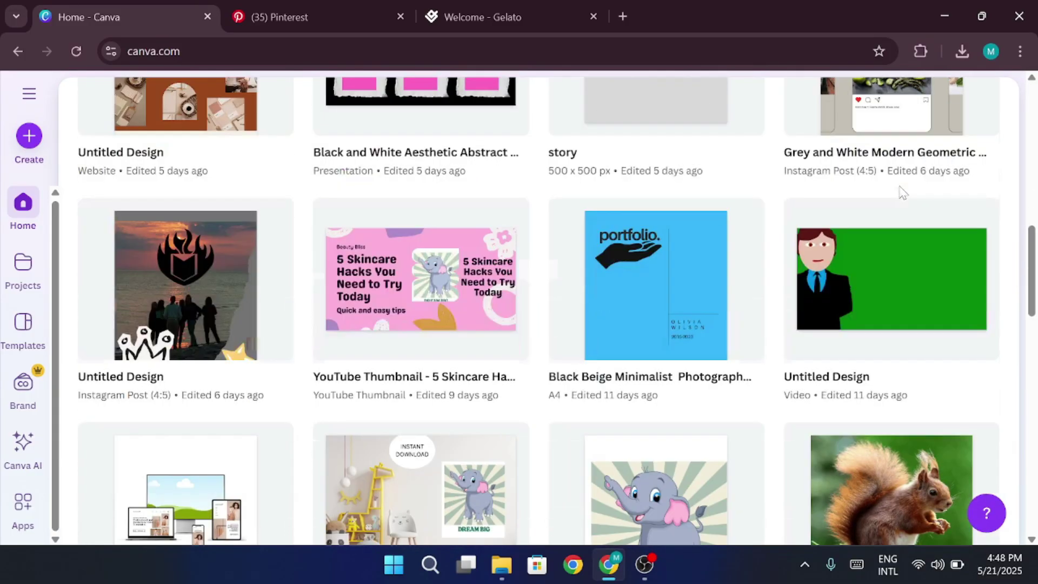
{"action": "scroll", "coordinate": [903, 192], "scroll_direction": "up", "scroll_amount": 5}
{"action": "scroll", "coordinate": [902, 193], "scroll_direction": "up", "scroll_amount": 3}
{"action": "scroll", "coordinate": [902, 192], "scroll_direction": "up", "scroll_amount": 3}
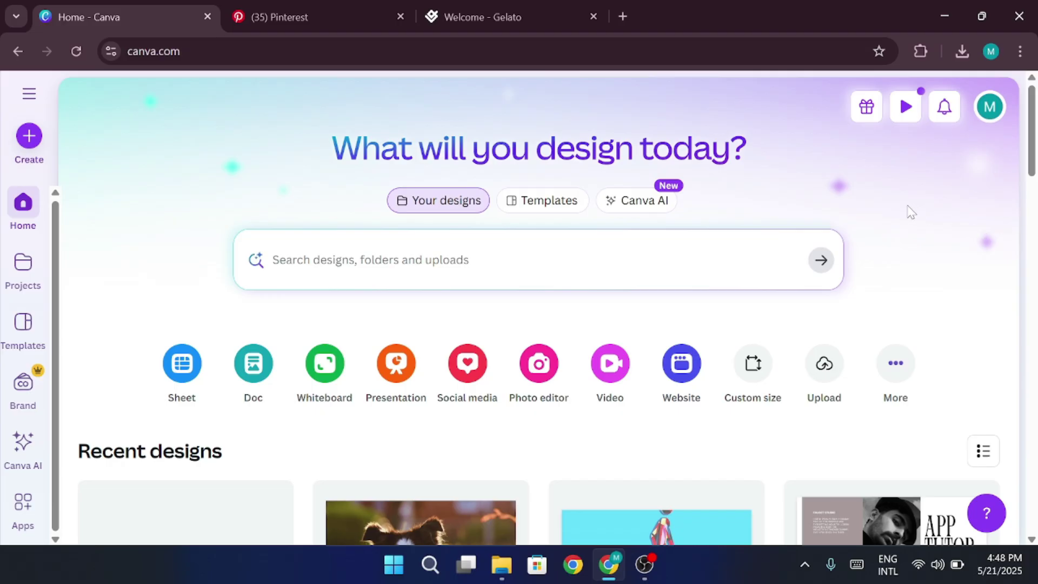
{"action": "scroll", "coordinate": [910, 212], "scroll_direction": "down", "scroll_amount": 3}
{"action": "scroll", "coordinate": [901, 211], "scroll_direction": "up", "scroll_amount": 3}
Look through Recent designs, then move to the Templates section above the search bar.
{"action": "left_click", "coordinate": [539, 200]}
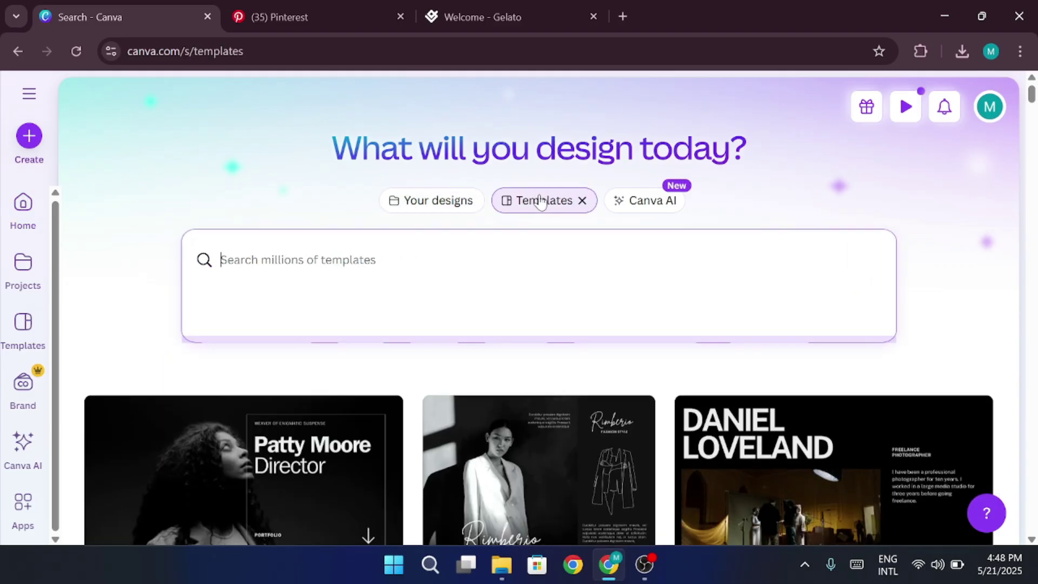
{"action": "scroll", "coordinate": [863, 195], "scroll_direction": "down", "scroll_amount": 5}
{"action": "scroll", "coordinate": [864, 194], "scroll_direction": "up", "scroll_amount": 5}
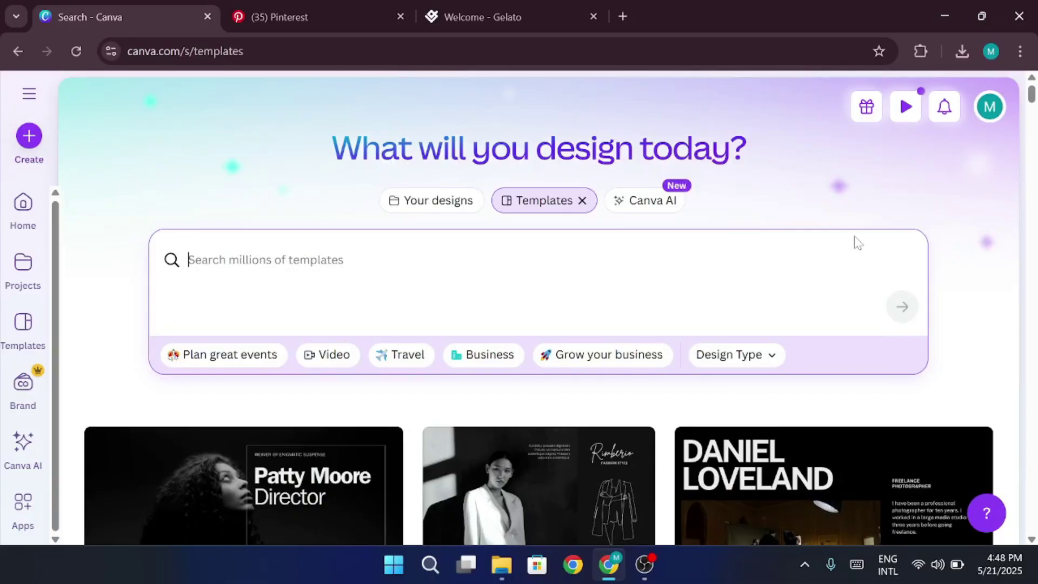
{"action": "left_click", "coordinate": [873, 214]}
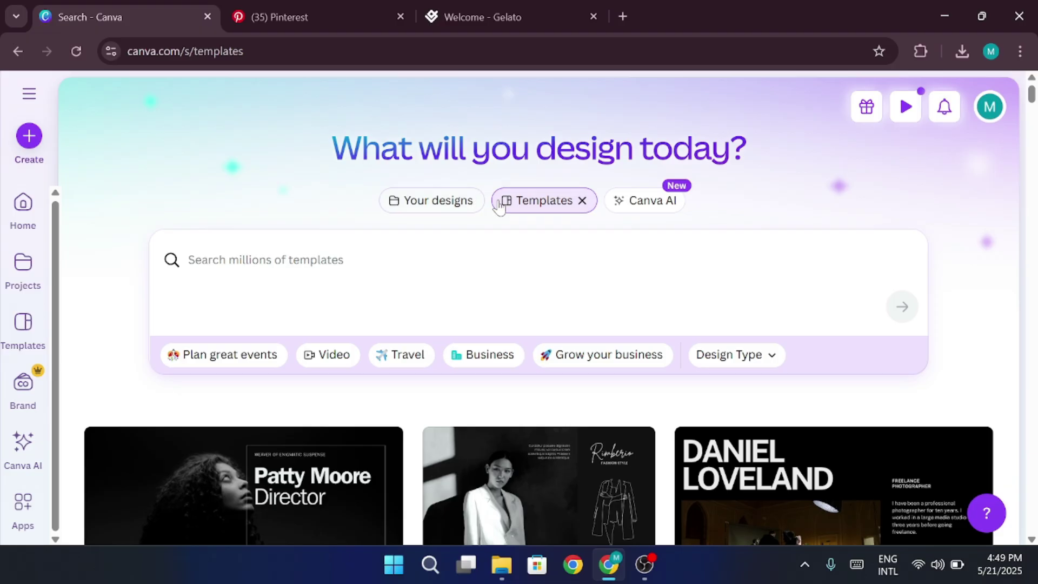
Search Canva templates for 'TSHIRT GRAPHIC'.
{"action": "left_click", "coordinate": [531, 260]}
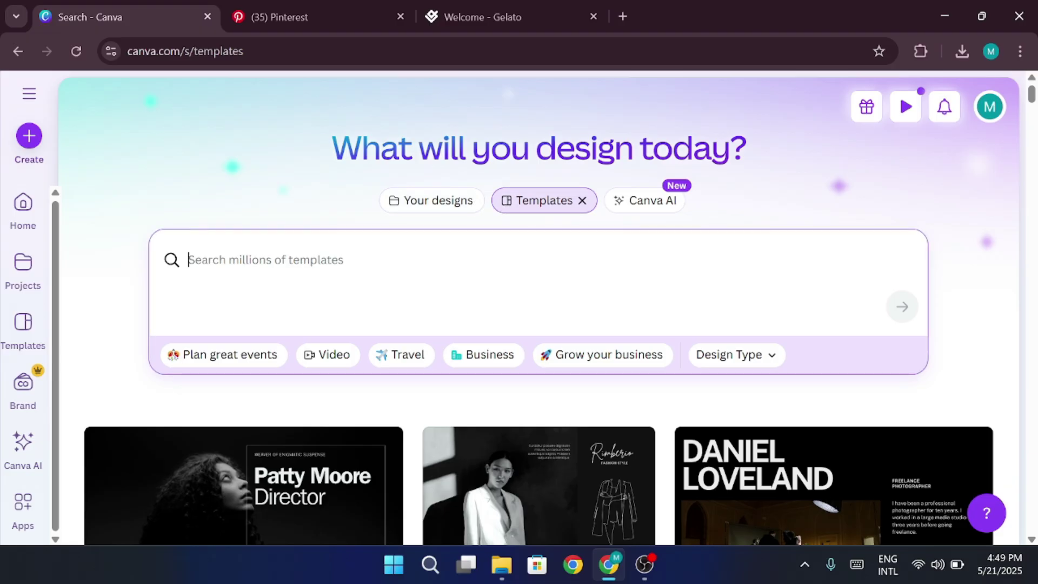
{"action": "type", "text": "TSHI"}
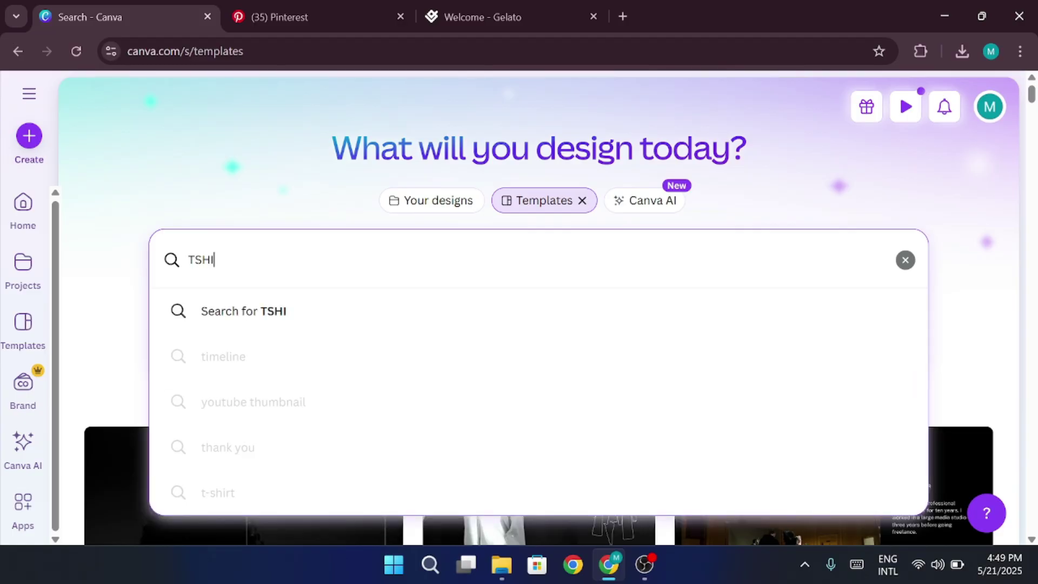
{"action": "type", "text": "RT GRAPHIC"}
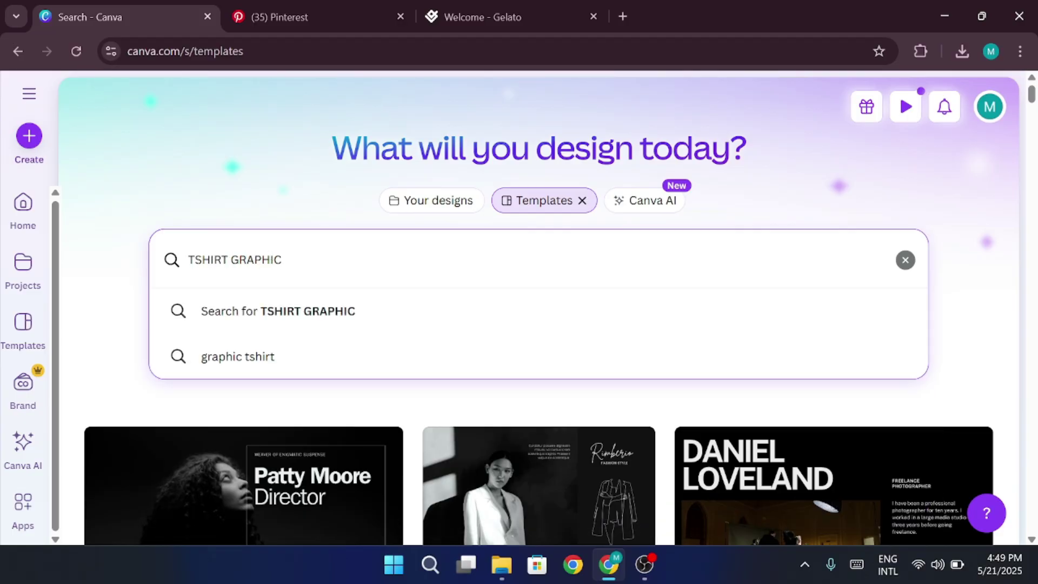
{"action": "key", "text": "Return"}
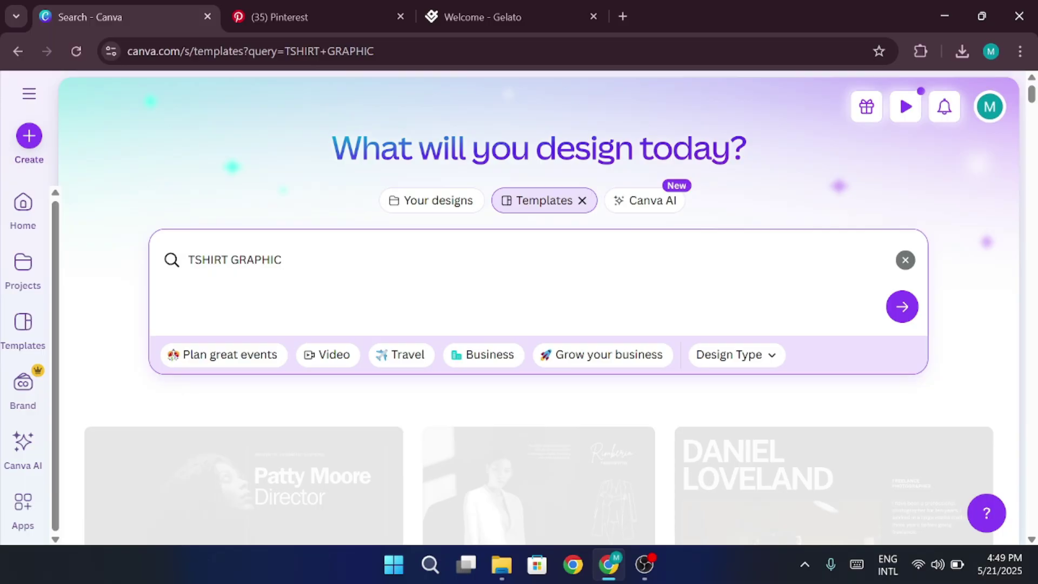
{"action": "scroll", "coordinate": [568, 365], "scroll_direction": "down", "scroll_amount": 2}
{"action": "scroll", "coordinate": [568, 365], "scroll_direction": "down", "scroll_amount": 1}
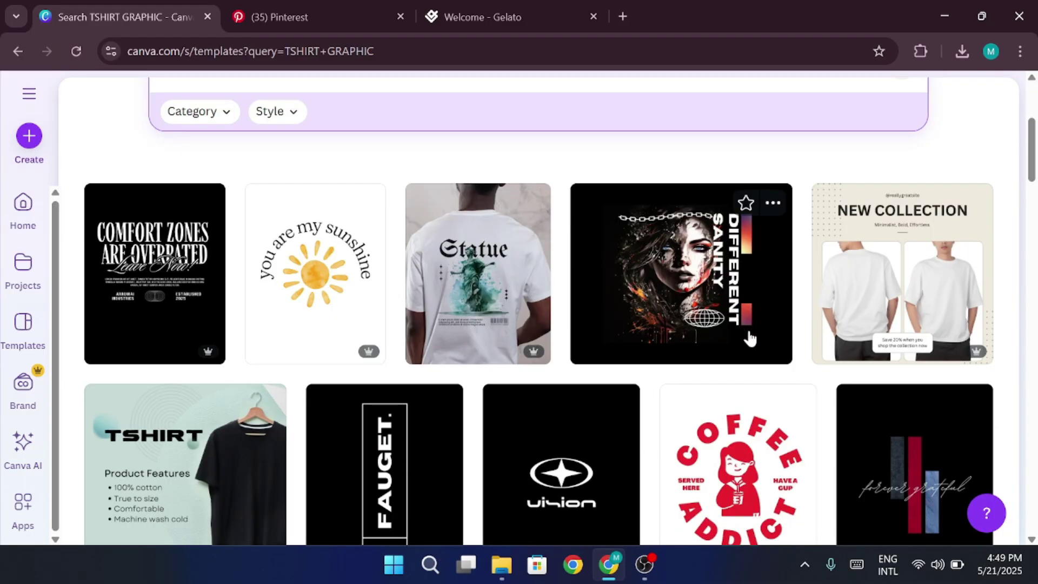
{"action": "scroll", "coordinate": [775, 290], "scroll_direction": "down", "scroll_amount": 3}
{"action": "scroll", "coordinate": [648, 325], "scroll_direction": "down", "scroll_amount": 2}
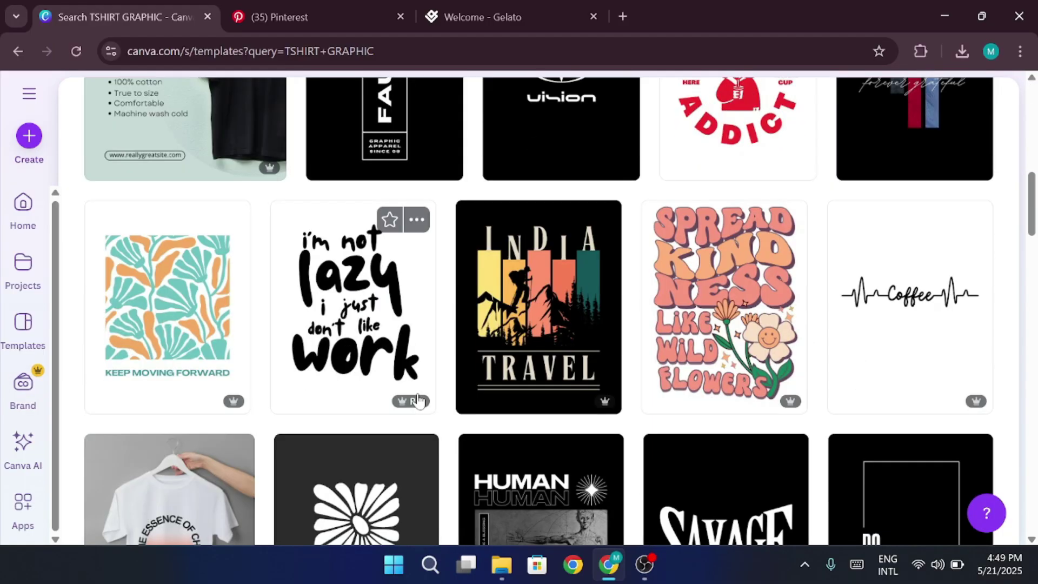
{"action": "mouse_move", "coordinate": [724, 306]}
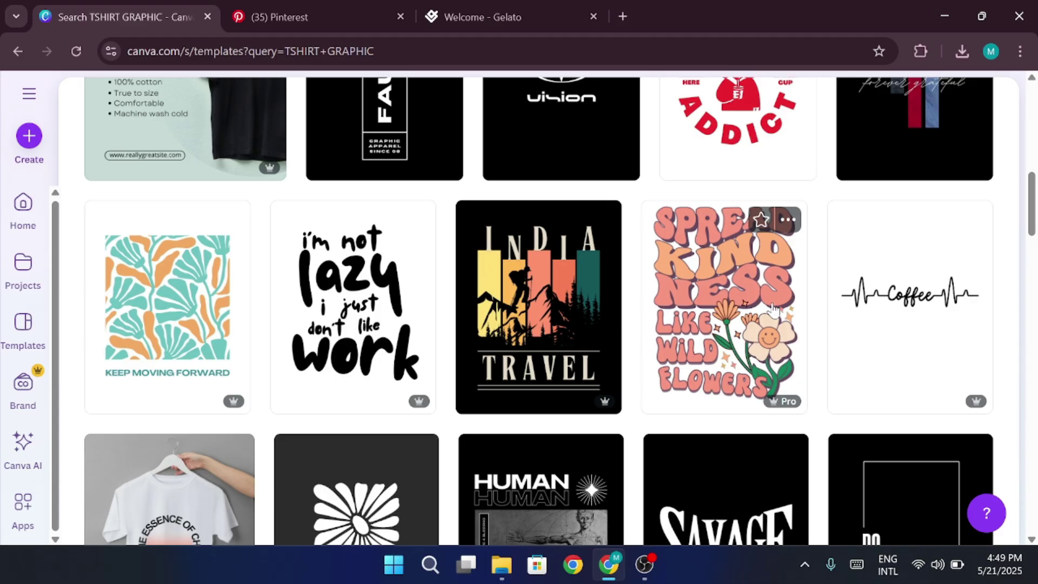
{"action": "scroll", "coordinate": [775, 312], "scroll_direction": "down", "scroll_amount": 1}
{"action": "scroll", "coordinate": [775, 313], "scroll_direction": "down", "scroll_amount": 1}
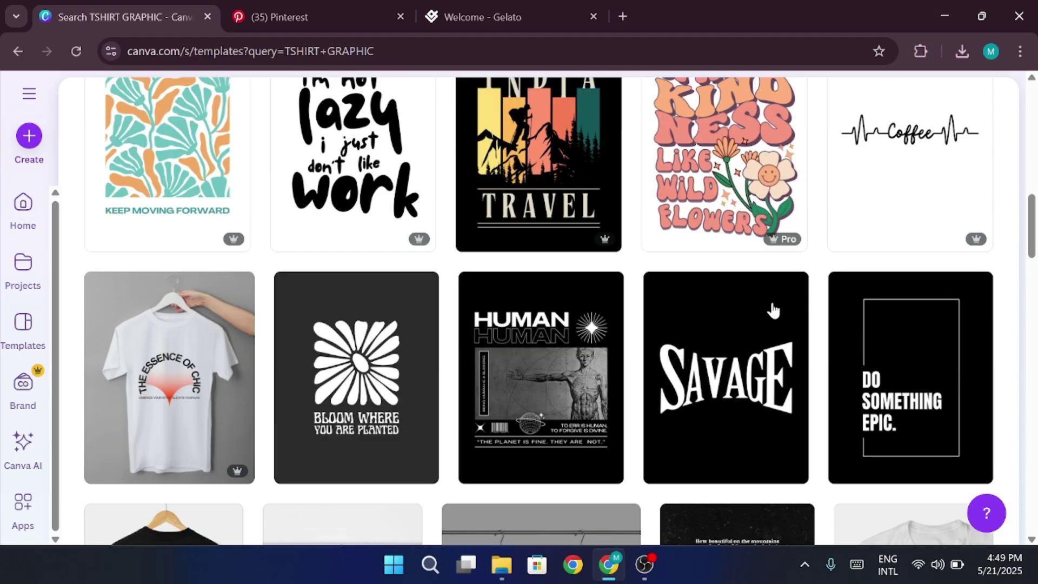
{"action": "scroll", "coordinate": [775, 309], "scroll_direction": "down", "scroll_amount": 2}
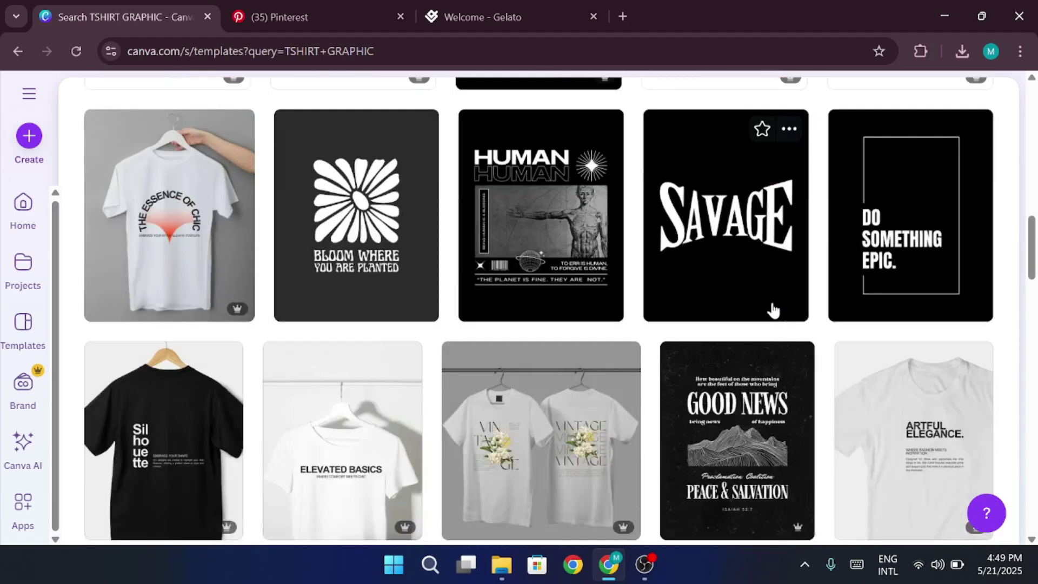
{"action": "scroll", "coordinate": [774, 310], "scroll_direction": "down", "scroll_amount": 1}
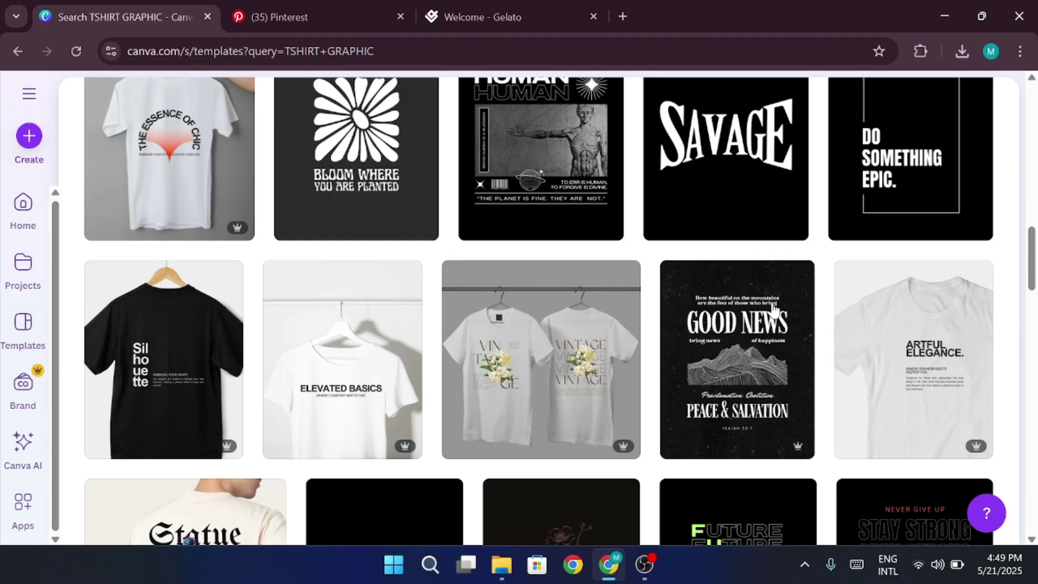
{"action": "scroll", "coordinate": [775, 311], "scroll_direction": "down", "scroll_amount": 2}
{"action": "scroll", "coordinate": [775, 311], "scroll_direction": "down", "scroll_amount": 1}
{"action": "scroll", "coordinate": [775, 310], "scroll_direction": "down", "scroll_amount": 2}
{"action": "scroll", "coordinate": [774, 311], "scroll_direction": "down", "scroll_amount": 2}
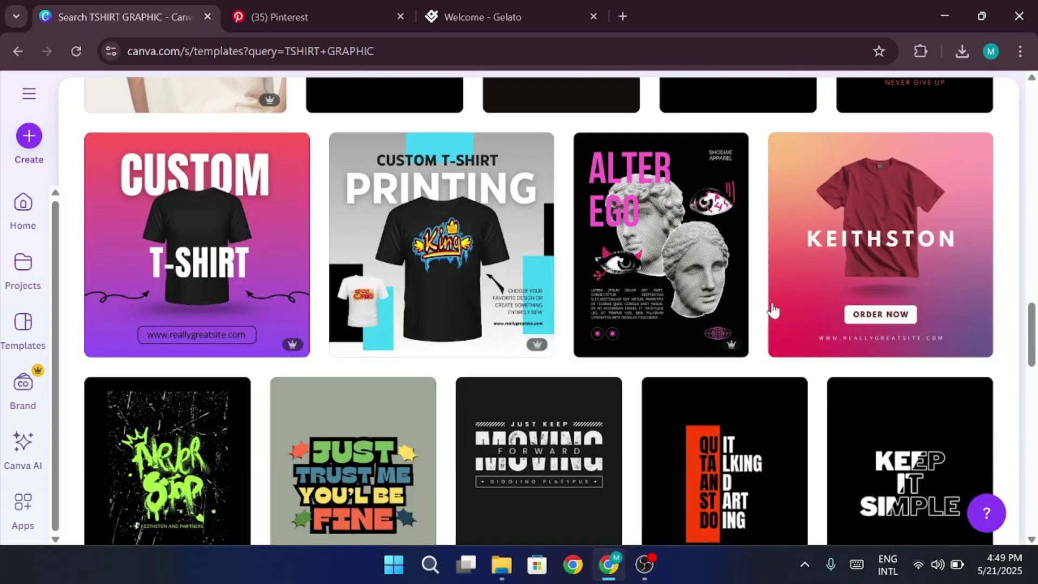
{"action": "scroll", "coordinate": [775, 310], "scroll_direction": "down", "scroll_amount": 1}
{"action": "scroll", "coordinate": [775, 310], "scroll_direction": "down", "scroll_amount": 1}
{"action": "scroll", "coordinate": [775, 309], "scroll_direction": "up", "scroll_amount": 1}
{"action": "scroll", "coordinate": [775, 309], "scroll_direction": "up", "scroll_amount": 1}
{"action": "scroll", "coordinate": [774, 310], "scroll_direction": "up", "scroll_amount": 2}
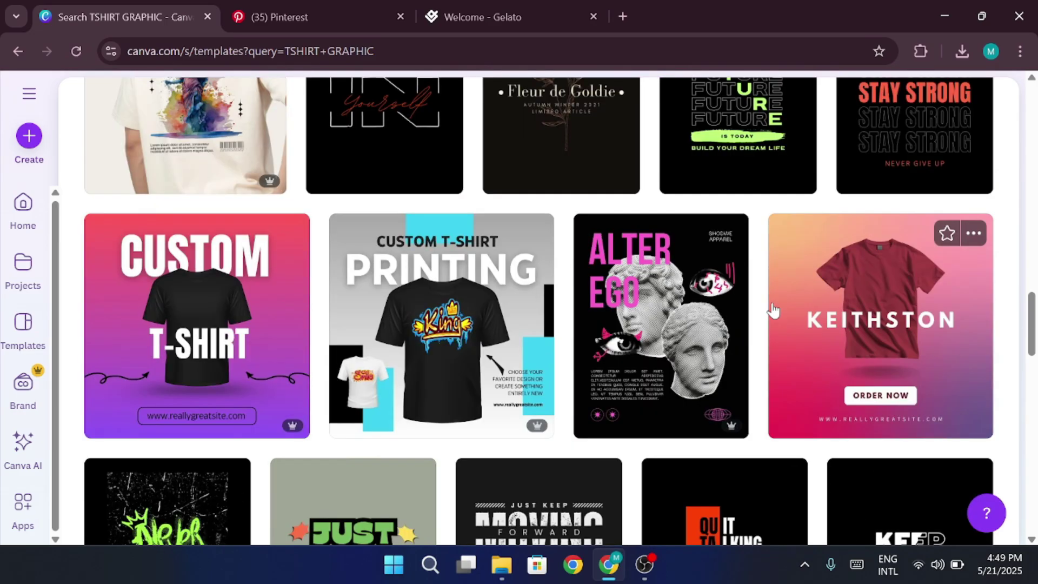
{"action": "scroll", "coordinate": [775, 310], "scroll_direction": "up", "scroll_amount": 1}
{"action": "scroll", "coordinate": [775, 309], "scroll_direction": "up", "scroll_amount": 2}
{"action": "scroll", "coordinate": [774, 309], "scroll_direction": "up", "scroll_amount": 2}
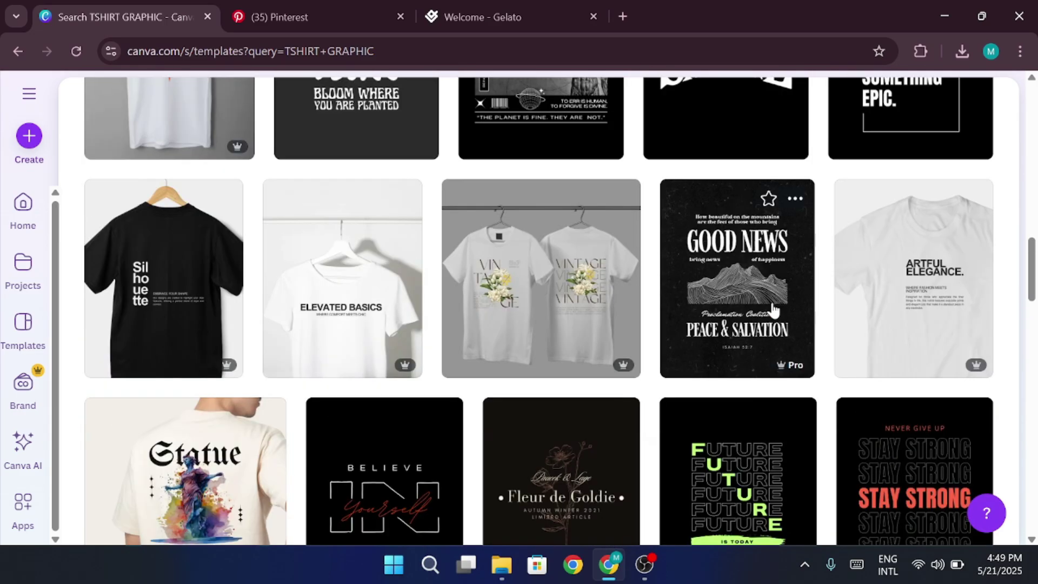
{"action": "scroll", "coordinate": [774, 310], "scroll_direction": "up", "scroll_amount": 1}
{"action": "scroll", "coordinate": [774, 310], "scroll_direction": "up", "scroll_amount": 2}
{"action": "scroll", "coordinate": [774, 310], "scroll_direction": "up", "scroll_amount": 1}
{"action": "scroll", "coordinate": [774, 310], "scroll_direction": "up", "scroll_amount": 1}
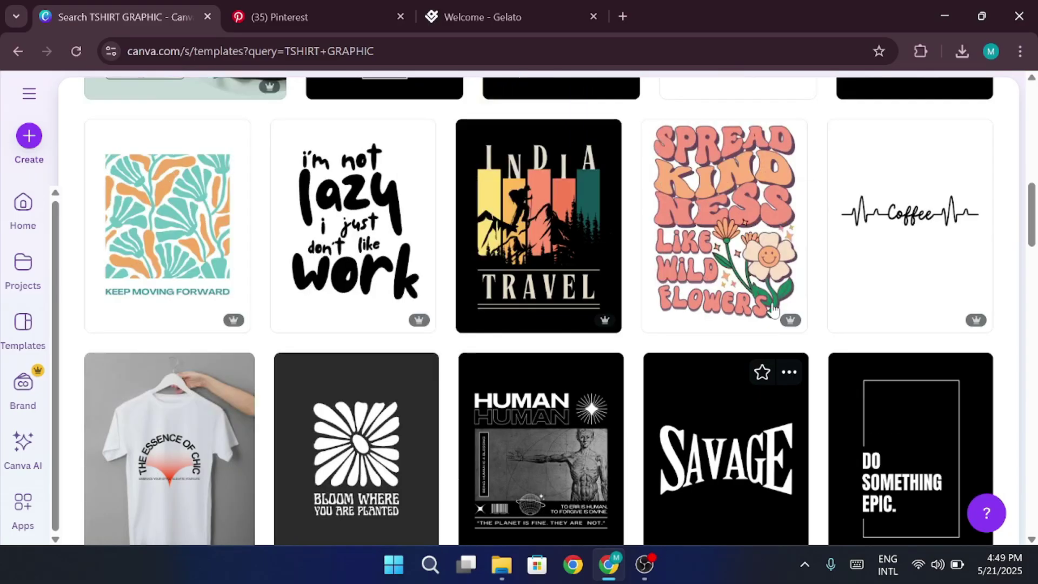
{"action": "scroll", "coordinate": [774, 310], "scroll_direction": "up", "scroll_amount": 1}
{"action": "scroll", "coordinate": [774, 309], "scroll_direction": "up", "scroll_amount": 1}
{"action": "scroll", "coordinate": [775, 310], "scroll_direction": "up", "scroll_amount": 1}
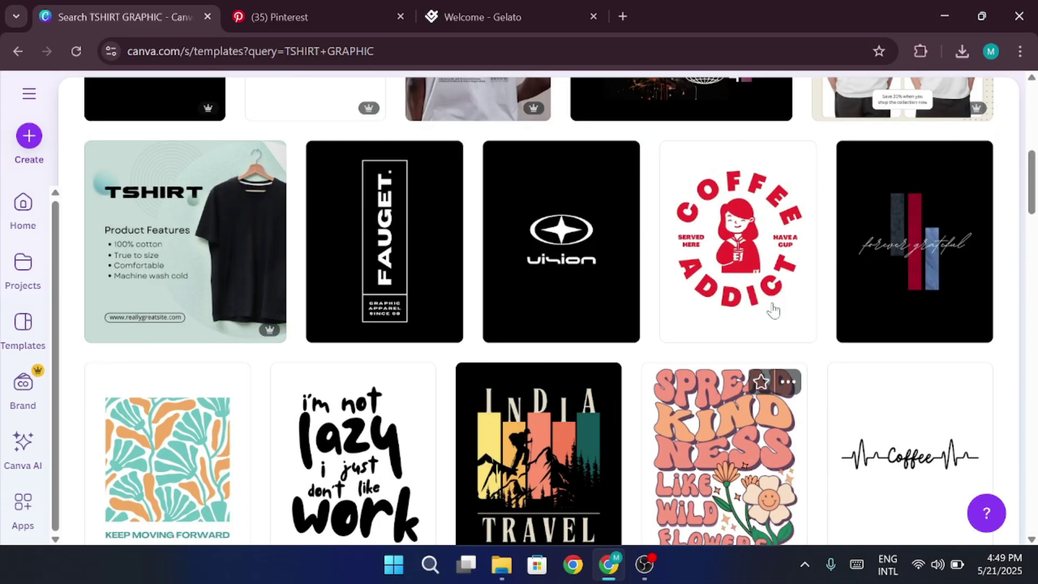
{"action": "scroll", "coordinate": [775, 310], "scroll_direction": "up", "scroll_amount": 1}
{"action": "scroll", "coordinate": [770, 312], "scroll_direction": "up", "scroll_amount": 2}
{"action": "scroll", "coordinate": [771, 313], "scroll_direction": "up", "scroll_amount": 1}
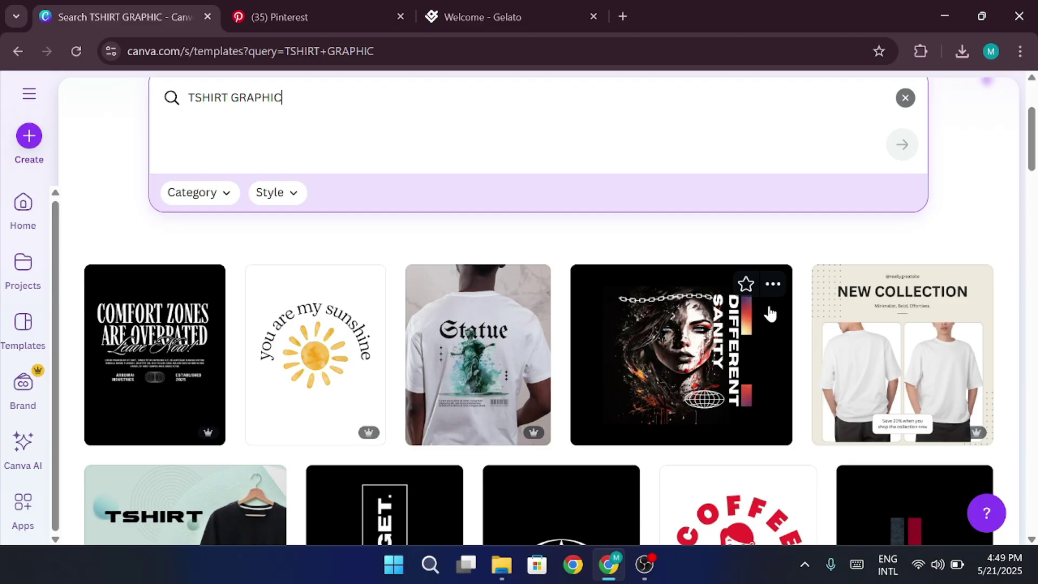
{"action": "scroll", "coordinate": [770, 313], "scroll_direction": "up", "scroll_amount": 1}
{"action": "scroll", "coordinate": [770, 312], "scroll_direction": "down", "scroll_amount": 2}
{"action": "scroll", "coordinate": [770, 311], "scroll_direction": "down", "scroll_amount": 1}
{"action": "scroll", "coordinate": [770, 312], "scroll_direction": "down", "scroll_amount": 2}
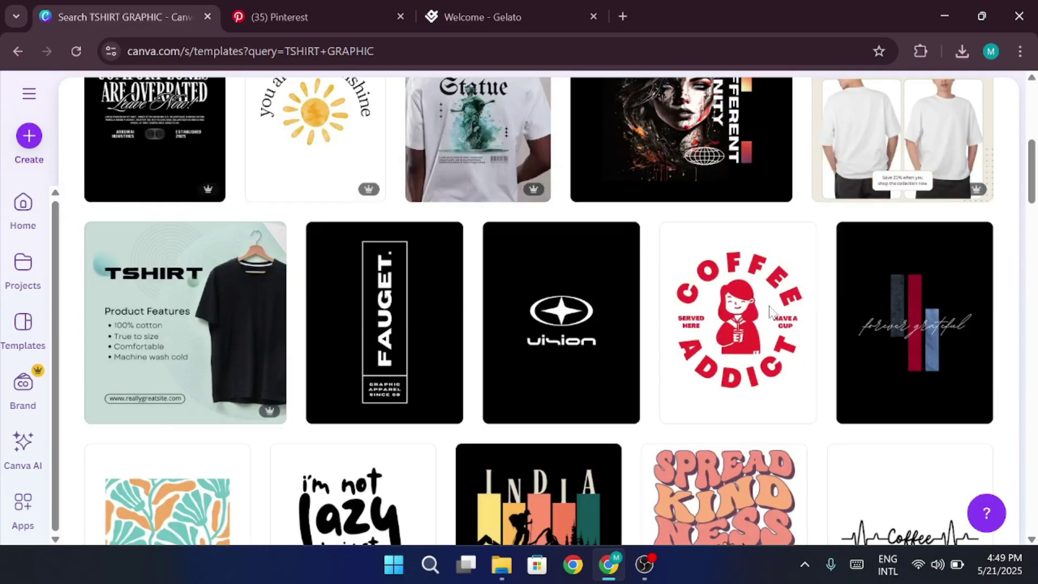
{"action": "scroll", "coordinate": [770, 312], "scroll_direction": "down", "scroll_amount": 1}
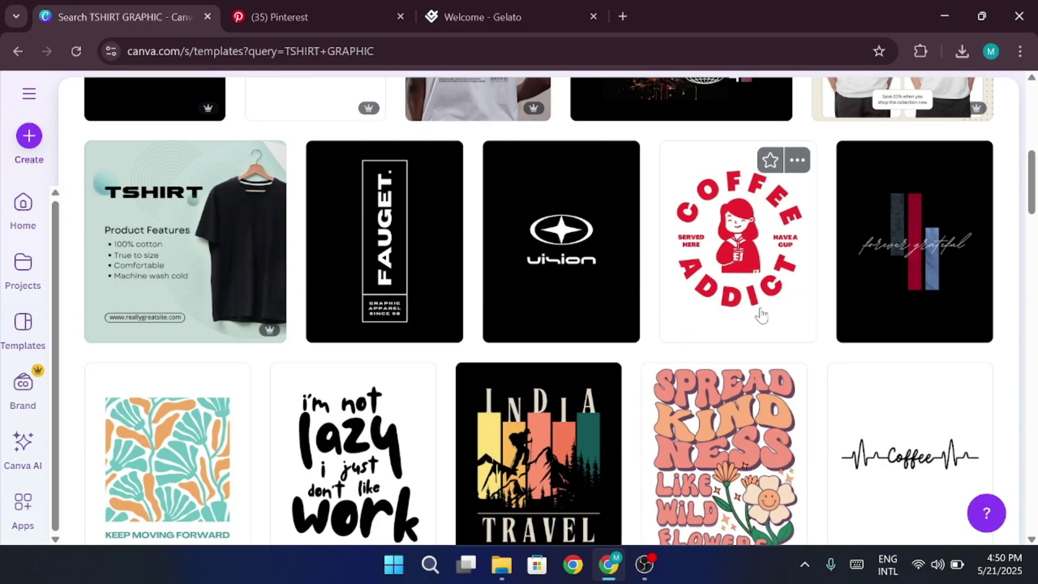
{"action": "scroll", "coordinate": [762, 315], "scroll_direction": "up", "scroll_amount": 1}
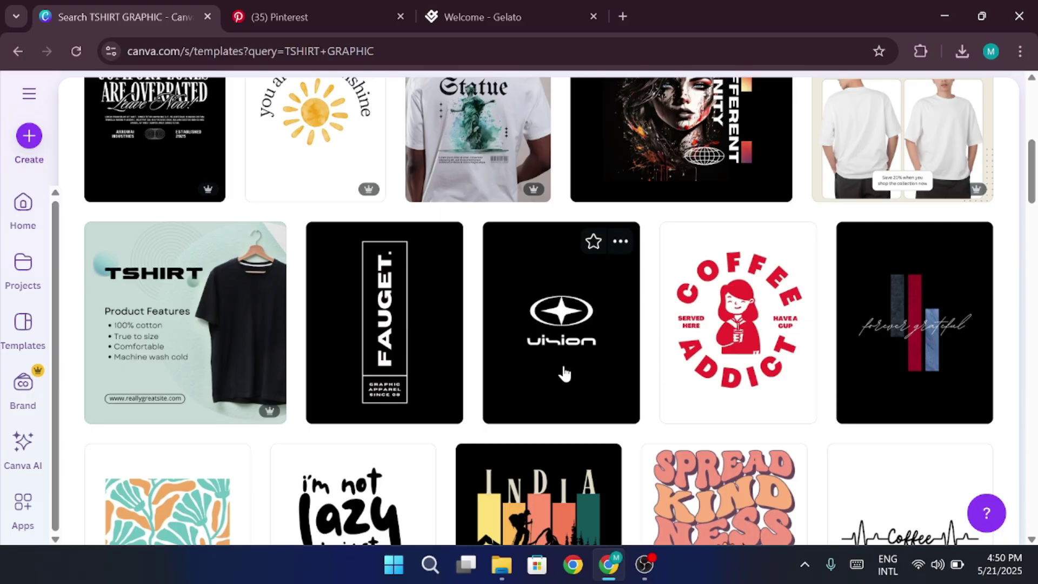
{"action": "scroll", "coordinate": [566, 373], "scroll_direction": "down", "scroll_amount": 4}
{"action": "scroll", "coordinate": [566, 374], "scroll_direction": "down", "scroll_amount": 3}
{"action": "scroll", "coordinate": [565, 373], "scroll_direction": "down", "scroll_amount": 3}
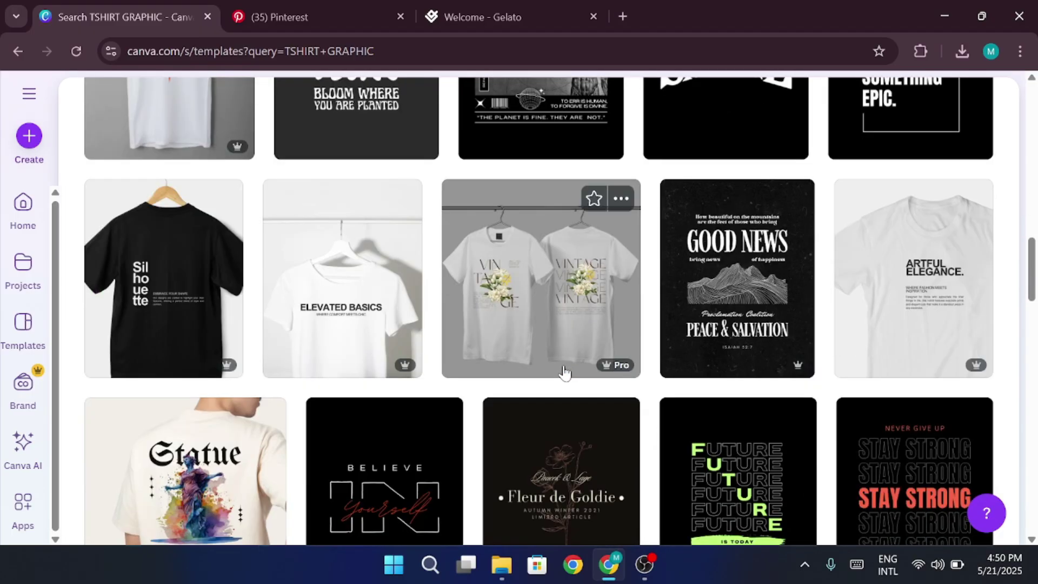
{"action": "scroll", "coordinate": [565, 373], "scroll_direction": "down", "scroll_amount": 3}
{"action": "mouse_move", "coordinate": [561, 336]}
{"action": "scroll", "coordinate": [567, 372], "scroll_direction": "up", "scroll_amount": 4}
{"action": "scroll", "coordinate": [567, 372], "scroll_direction": "up", "scroll_amount": 2}
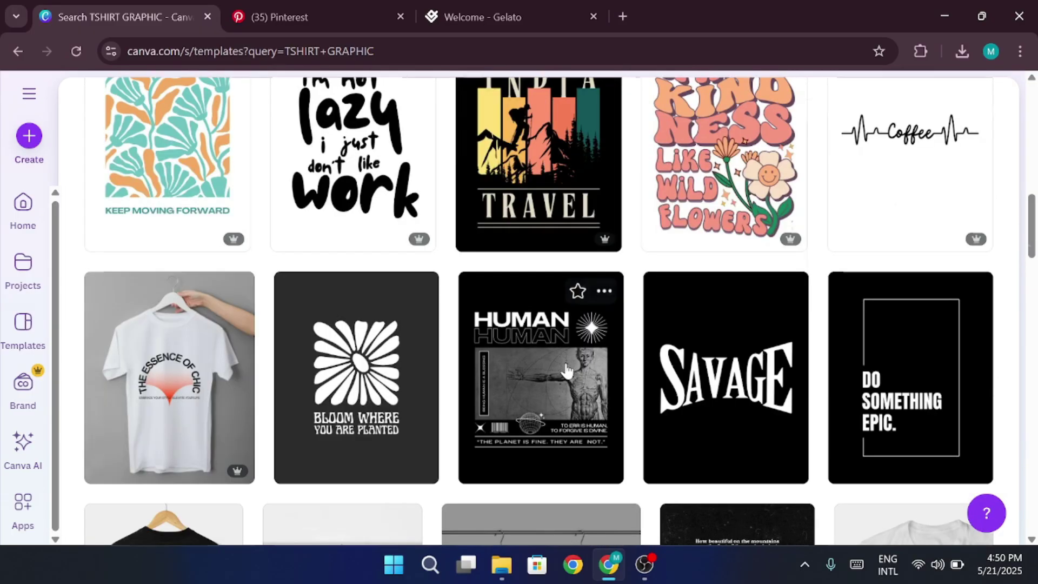
{"action": "scroll", "coordinate": [567, 371], "scroll_direction": "up", "scroll_amount": 3}
{"action": "scroll", "coordinate": [593, 274], "scroll_direction": "up", "scroll_amount": 5}
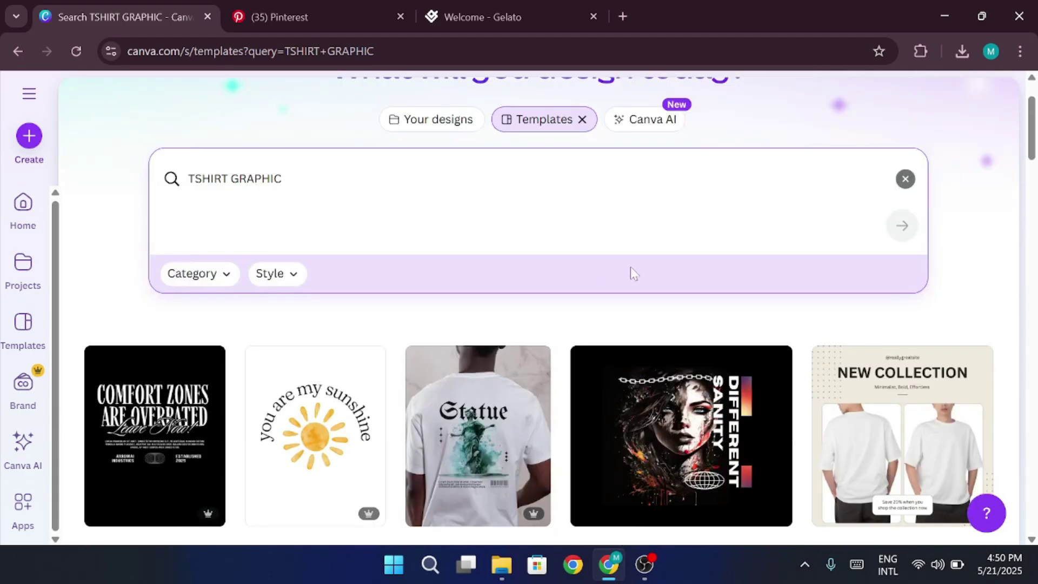
{"action": "scroll", "coordinate": [635, 267], "scroll_direction": "up", "scroll_amount": 2}
{"action": "scroll", "coordinate": [847, 315], "scroll_direction": "down", "scroll_amount": 2}
{"action": "scroll", "coordinate": [847, 315], "scroll_direction": "up", "scroll_amount": 2}
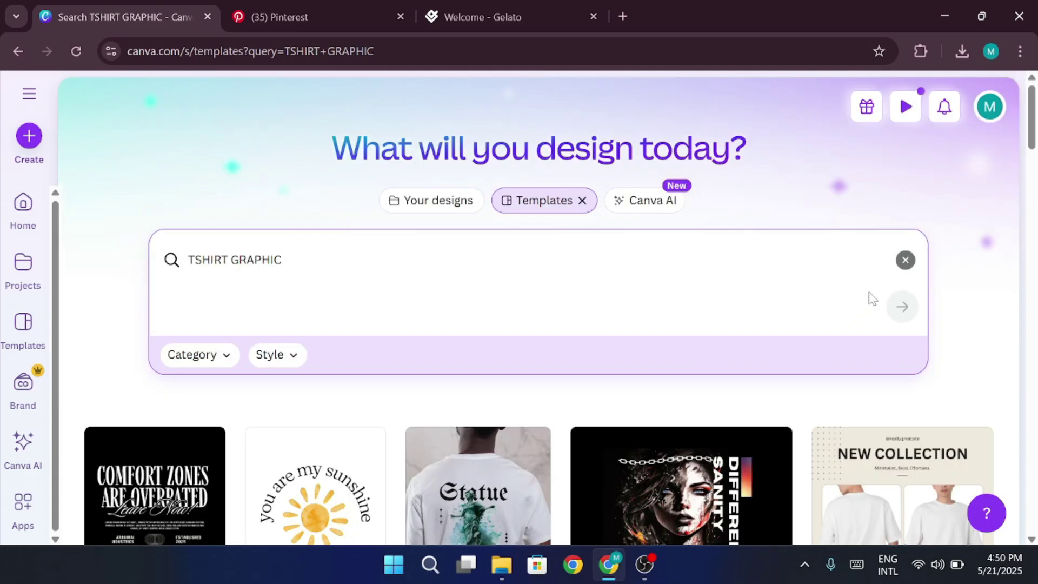
{"action": "scroll", "coordinate": [875, 295], "scroll_direction": "down", "scroll_amount": 3}
{"action": "scroll", "coordinate": [875, 294], "scroll_direction": "down", "scroll_amount": 2}
{"action": "scroll", "coordinate": [875, 294], "scroll_direction": "up", "scroll_amount": 5}
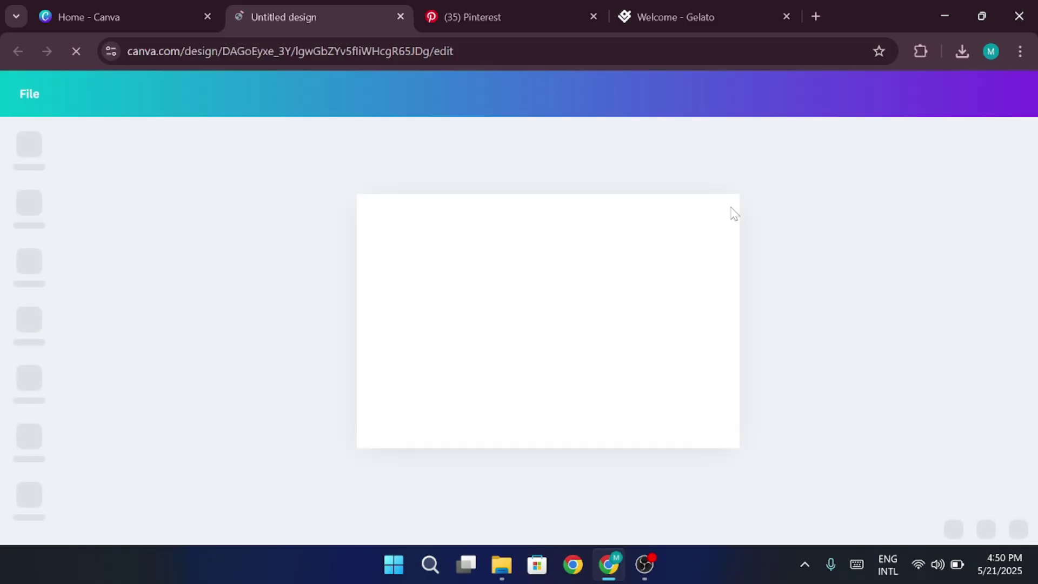
Search Pinterest for 'tshirt design ideas' and browse the resulting pins.
{"action": "left_click", "coordinate": [487, 17]}
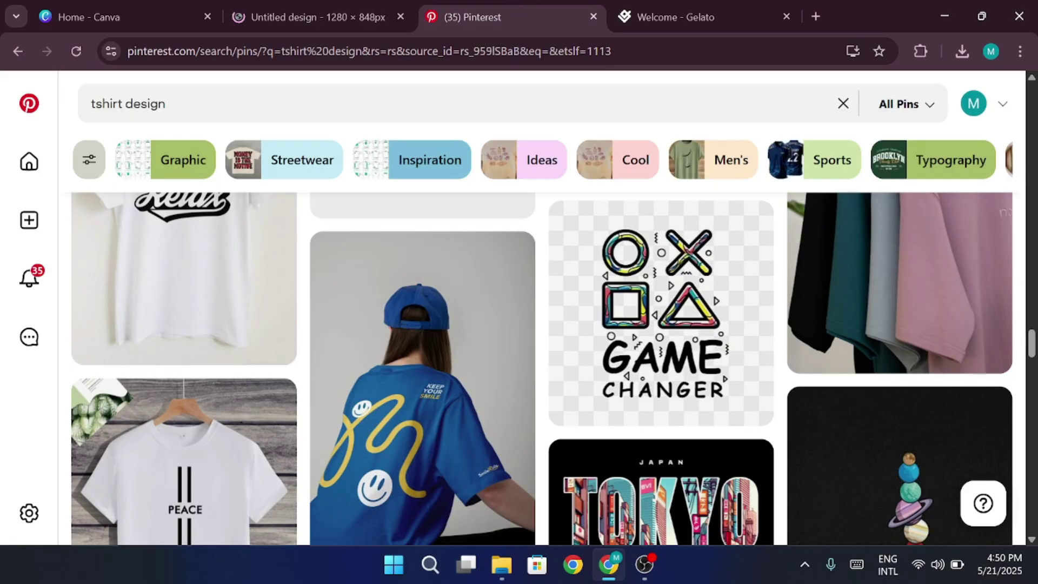
{"action": "scroll", "coordinate": [563, 325], "scroll_direction": "up", "scroll_amount": 5}
{"action": "double_click", "coordinate": [145, 104]}
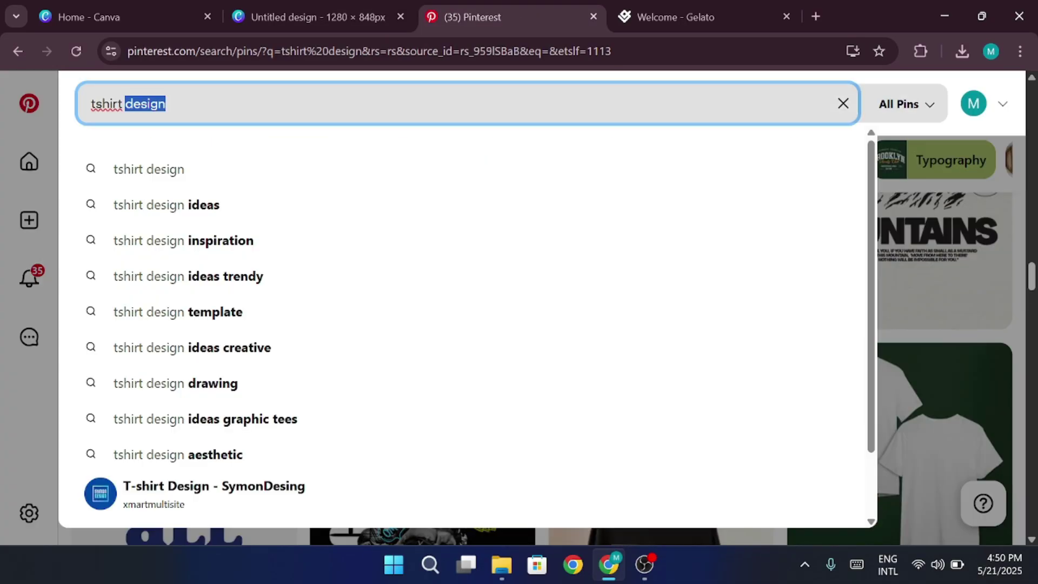
{"action": "left_click", "coordinate": [290, 204]}
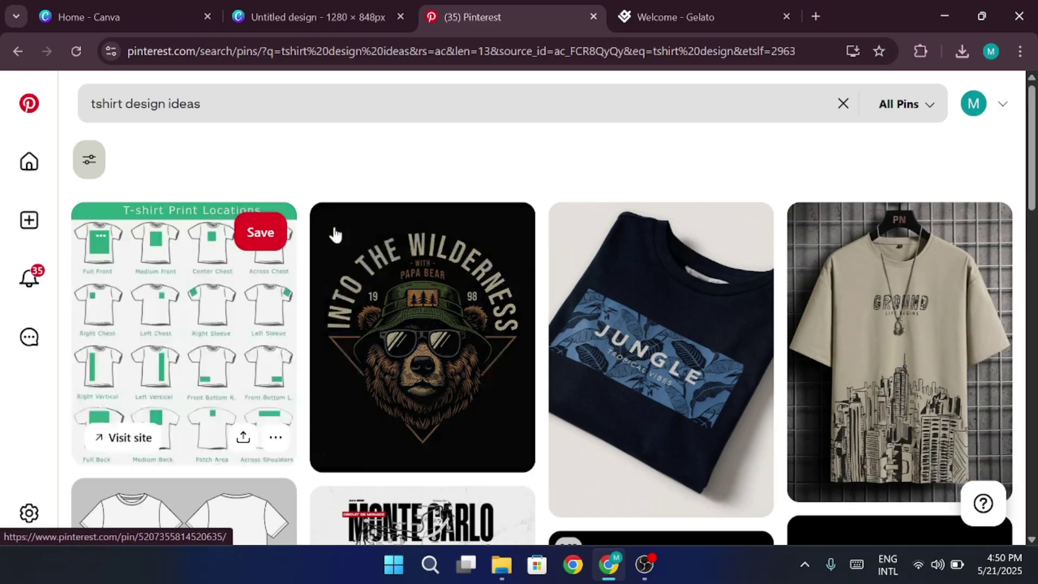
{"action": "scroll", "coordinate": [535, 324], "scroll_direction": "down", "scroll_amount": 3}
{"action": "scroll", "coordinate": [568, 324], "scroll_direction": "down", "scroll_amount": 2}
{"action": "scroll", "coordinate": [606, 331], "scroll_direction": "down", "scroll_amount": 2}
{"action": "scroll", "coordinate": [606, 331], "scroll_direction": "up", "scroll_amount": 1}
{"action": "scroll", "coordinate": [606, 331], "scroll_direction": "down", "scroll_amount": 2}
{"action": "scroll", "coordinate": [612, 332], "scroll_direction": "down", "scroll_amount": 2}
{"action": "scroll", "coordinate": [612, 336], "scroll_direction": "down", "scroll_amount": 2}
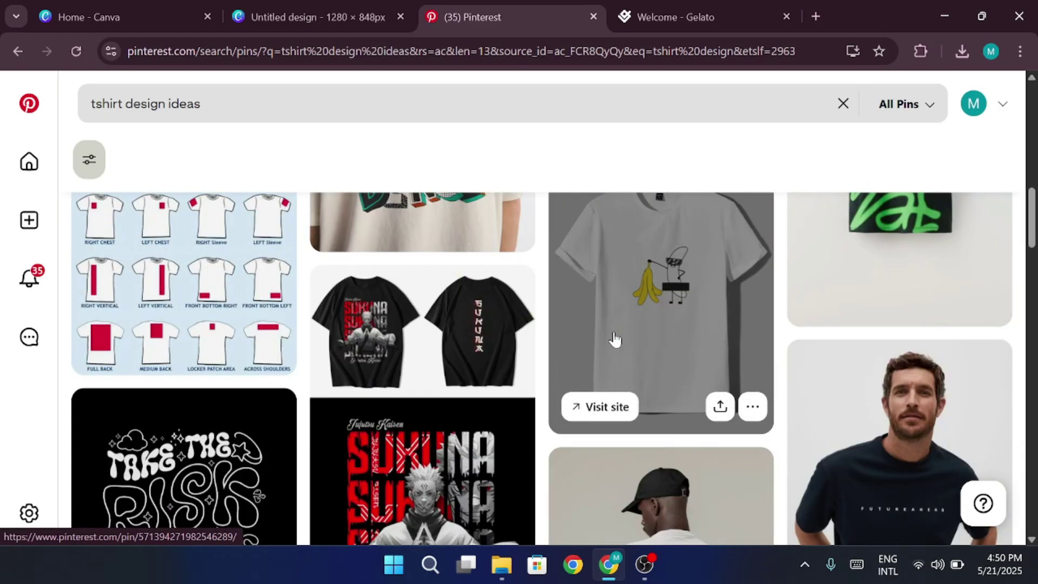
{"action": "scroll", "coordinate": [613, 337], "scroll_direction": "down", "scroll_amount": 1}
{"action": "scroll", "coordinate": [612, 337], "scroll_direction": "down", "scroll_amount": 2}
{"action": "scroll", "coordinate": [612, 336], "scroll_direction": "down", "scroll_amount": 2}
{"action": "scroll", "coordinate": [614, 339], "scroll_direction": "down", "scroll_amount": 2}
{"action": "scroll", "coordinate": [615, 340], "scroll_direction": "up", "scroll_amount": 3}
{"action": "scroll", "coordinate": [615, 339], "scroll_direction": "up", "scroll_amount": 3}
{"action": "scroll", "coordinate": [615, 338], "scroll_direction": "down", "scroll_amount": 3}
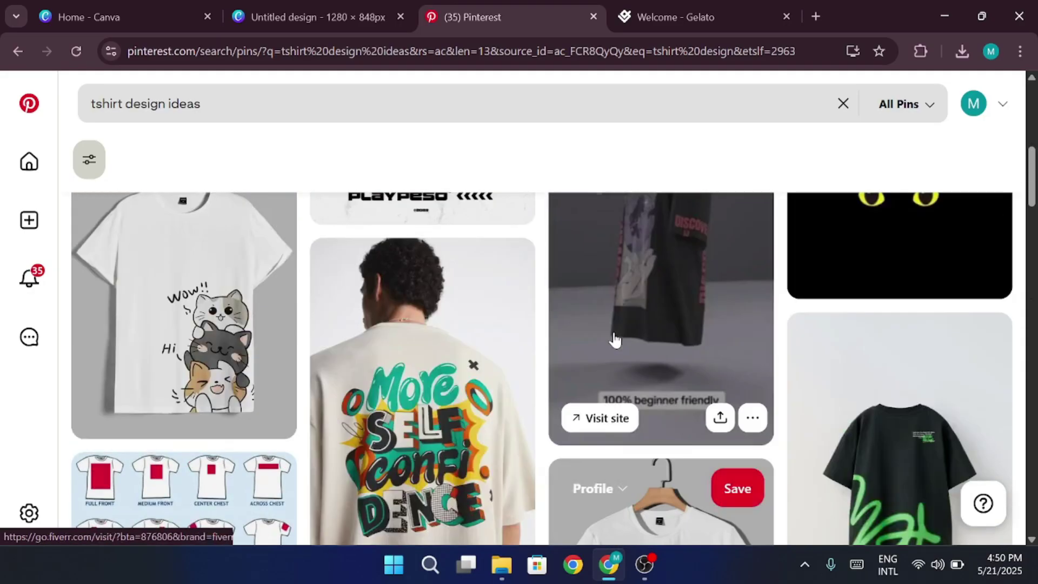
{"action": "scroll", "coordinate": [615, 340], "scroll_direction": "up", "scroll_amount": 3}
{"action": "scroll", "coordinate": [615, 339], "scroll_direction": "up", "scroll_amount": 2}
{"action": "scroll", "coordinate": [614, 339], "scroll_direction": "up", "scroll_amount": 2}
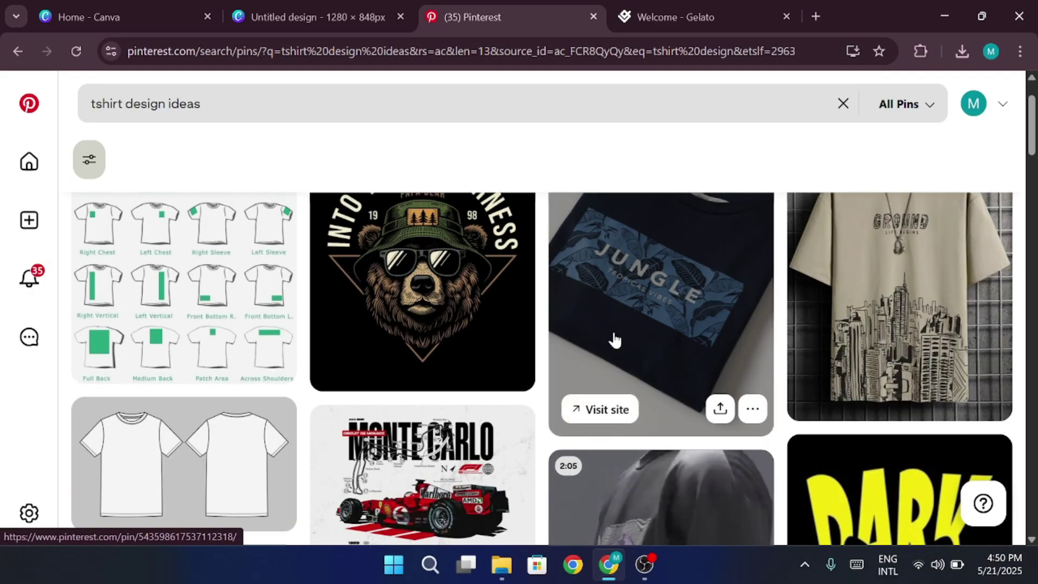
{"action": "scroll", "coordinate": [614, 339], "scroll_direction": "down", "scroll_amount": 3}
{"action": "scroll", "coordinate": [615, 340], "scroll_direction": "down", "scroll_amount": 2}
{"action": "scroll", "coordinate": [615, 339], "scroll_direction": "down", "scroll_amount": 3}
{"action": "scroll", "coordinate": [615, 339], "scroll_direction": "down", "scroll_amount": 4}
{"action": "scroll", "coordinate": [615, 340], "scroll_direction": "down", "scroll_amount": 2}
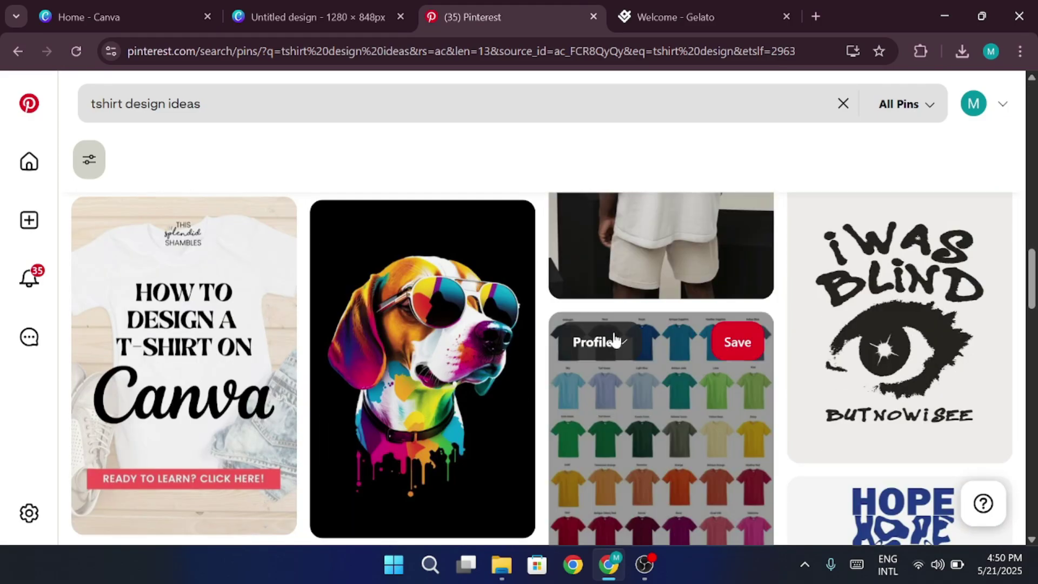
{"action": "scroll", "coordinate": [615, 340], "scroll_direction": "down", "scroll_amount": 3}
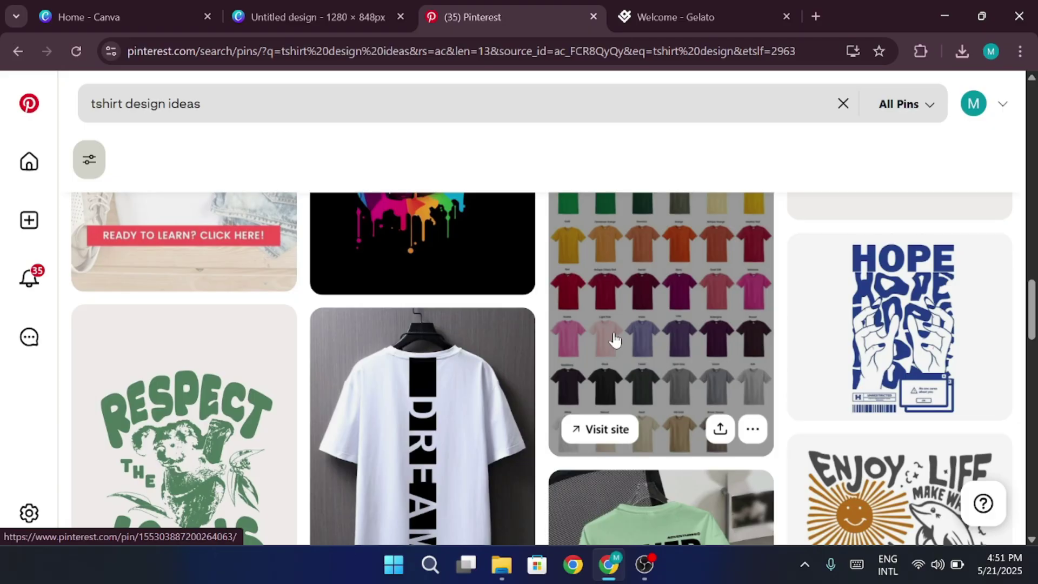
{"action": "scroll", "coordinate": [614, 339], "scroll_direction": "down", "scroll_amount": 2}
{"action": "scroll", "coordinate": [614, 339], "scroll_direction": "down", "scroll_amount": 2}
{"action": "scroll", "coordinate": [702, 301], "scroll_direction": "down", "scroll_amount": 3}
{"action": "scroll", "coordinate": [702, 302], "scroll_direction": "down", "scroll_amount": 3}
{"action": "scroll", "coordinate": [568, 325], "scroll_direction": "down", "scroll_amount": 3}
{"action": "scroll", "coordinate": [433, 360], "scroll_direction": "down", "scroll_amount": 3}
{"action": "scroll", "coordinate": [433, 359], "scroll_direction": "down", "scroll_amount": 2}
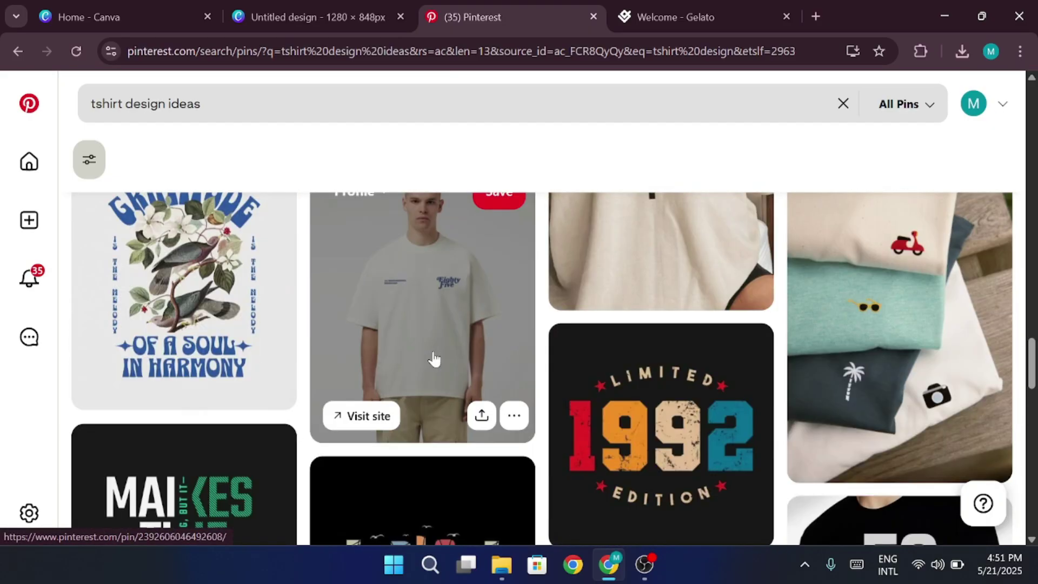
{"action": "scroll", "coordinate": [434, 359], "scroll_direction": "down", "scroll_amount": 1}
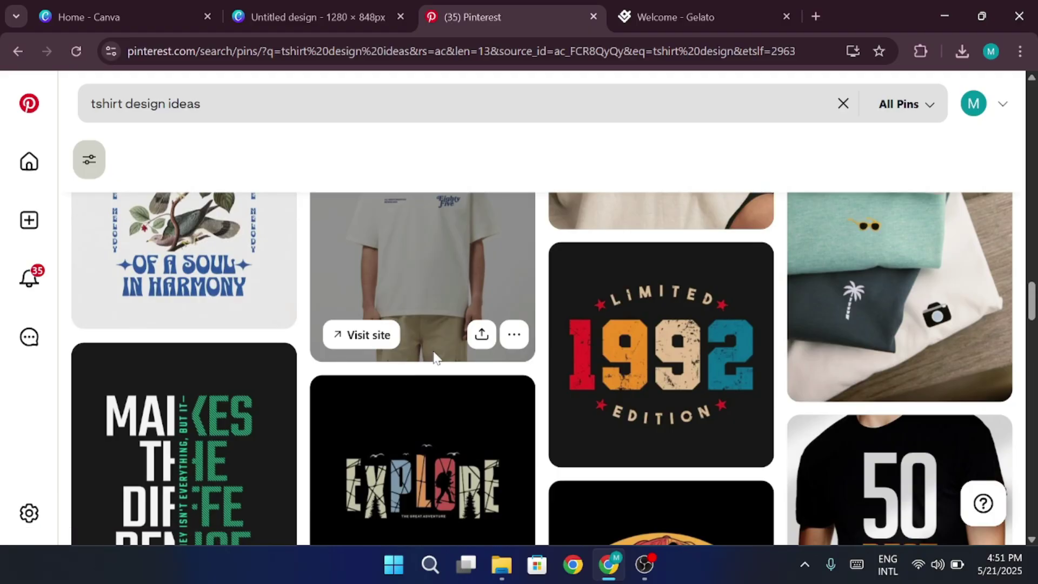
{"action": "scroll", "coordinate": [434, 359], "scroll_direction": "down", "scroll_amount": 3}
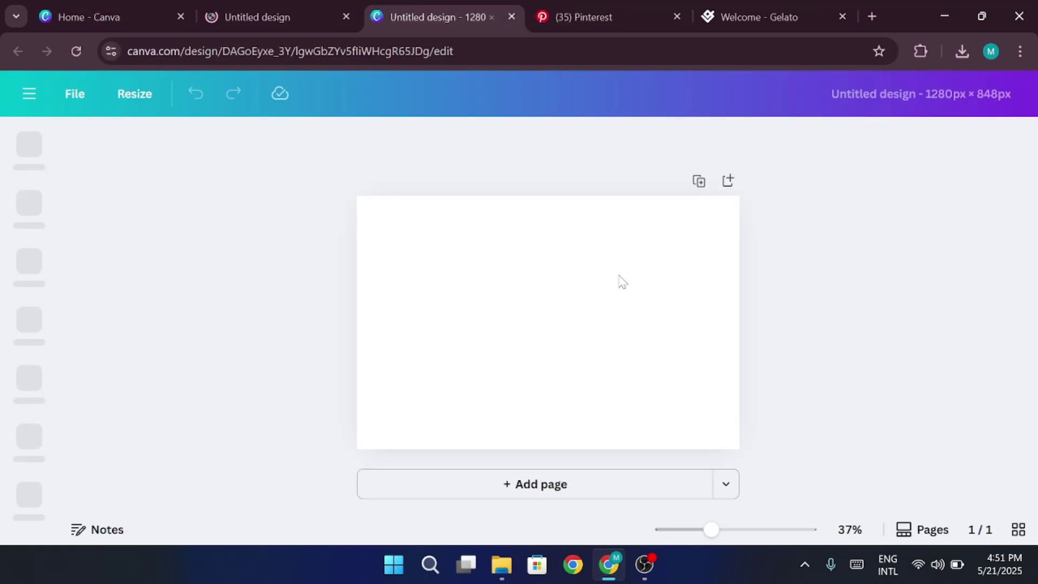
Add a heading text box reading LOVE to the blank page.
{"action": "left_click", "coordinate": [603, 324]}
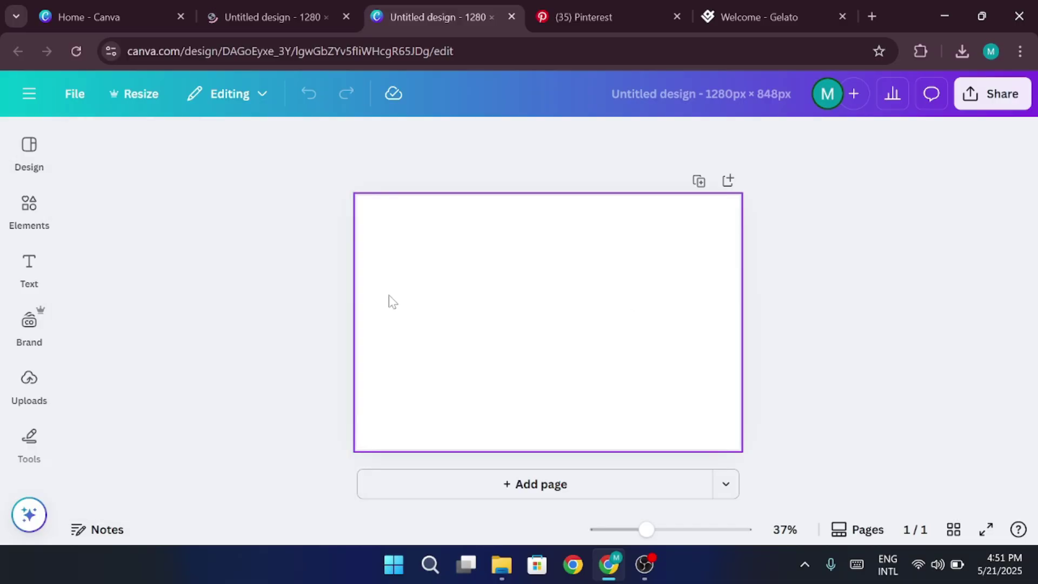
{"action": "left_click", "coordinate": [29, 267]}
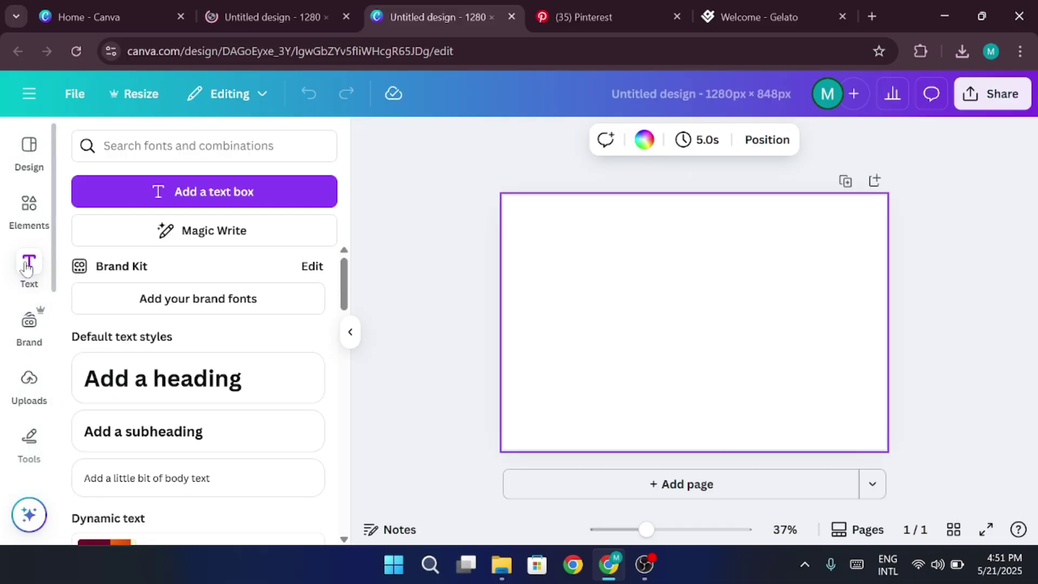
{"action": "left_click", "coordinate": [254, 384]}
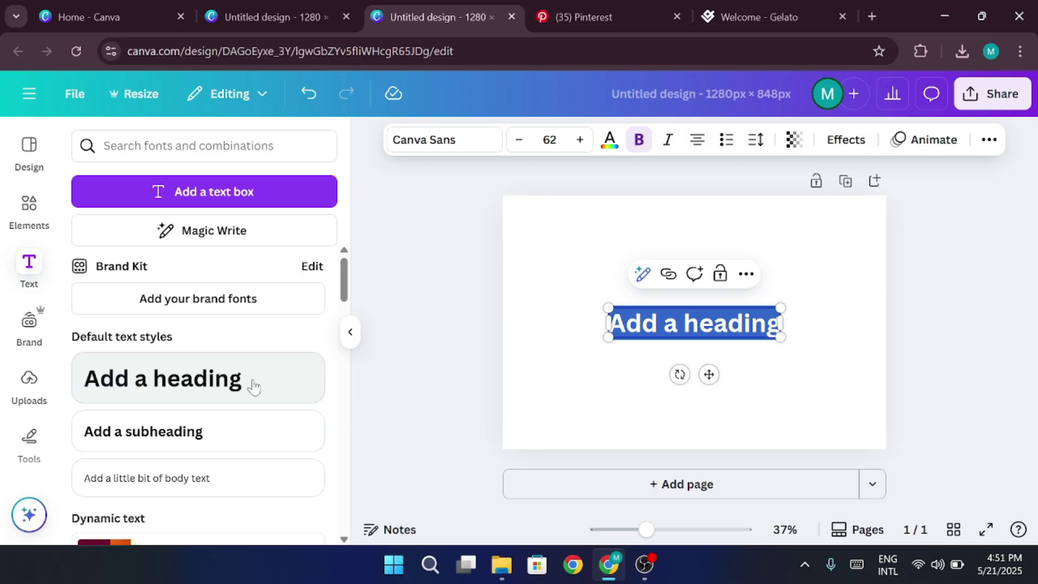
{"action": "type", "text": "LOVE"}
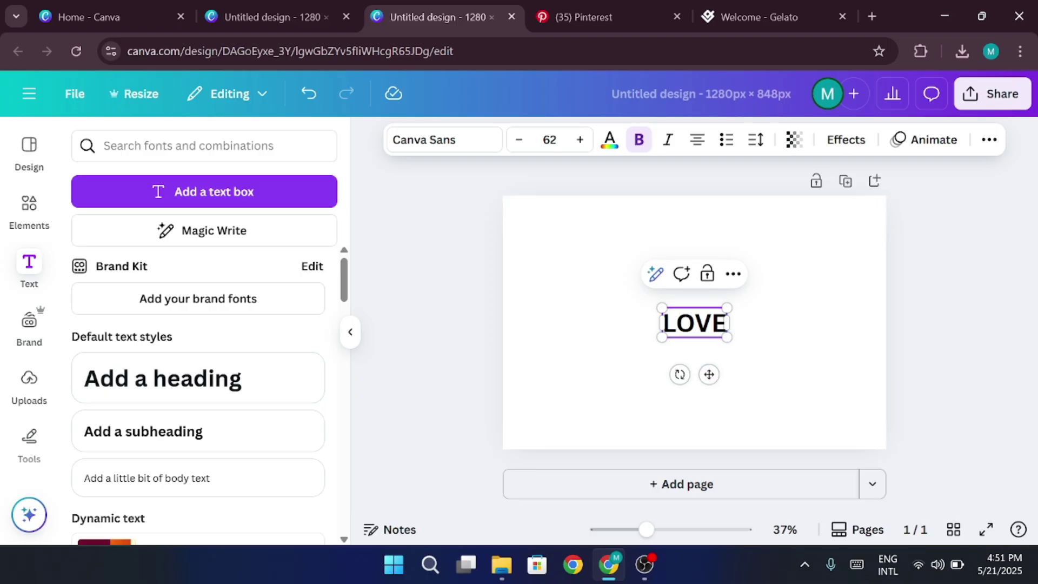
{"action": "double_click", "coordinate": [712, 323]}
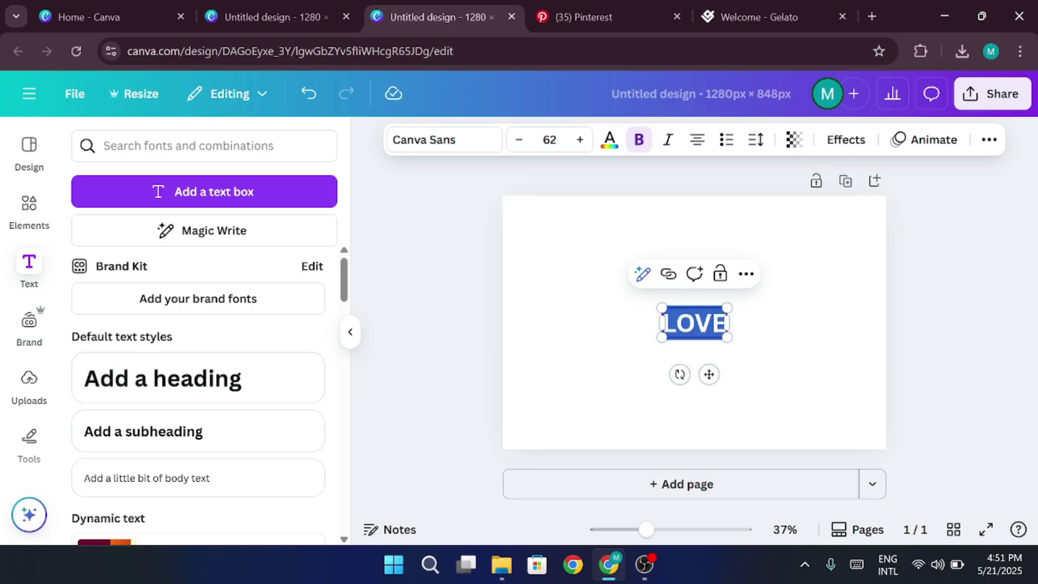
Enlarge LOVE from size 62 to 71 and centre it on the page.
{"action": "left_click", "coordinate": [580, 140]}
{"action": "left_click", "coordinate": [580, 139]}
{"action": "left_click", "coordinate": [580, 140]}
{"action": "left_click", "coordinate": [580, 139]}
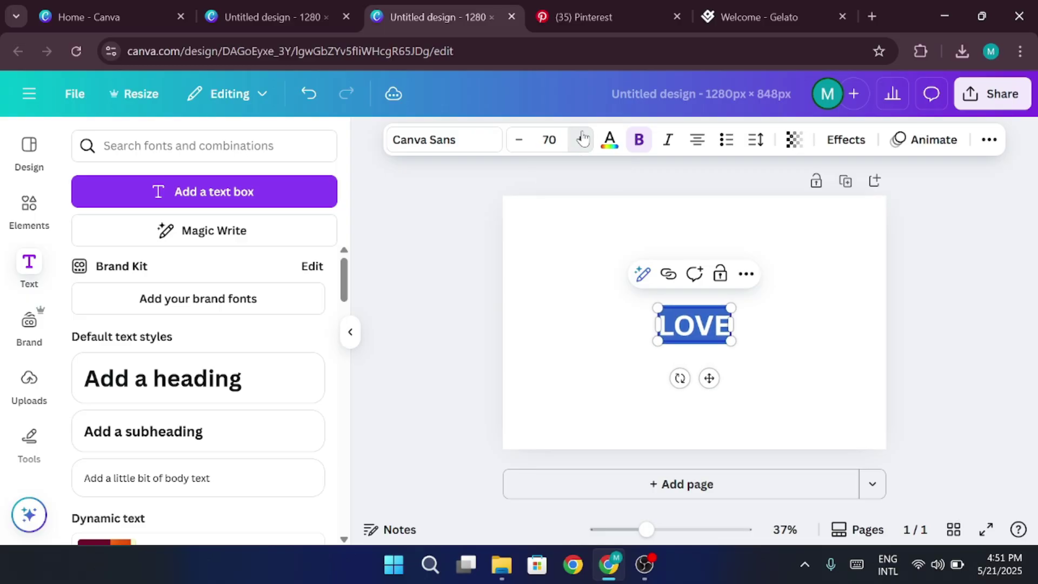
{"action": "left_click", "coordinate": [580, 139]}
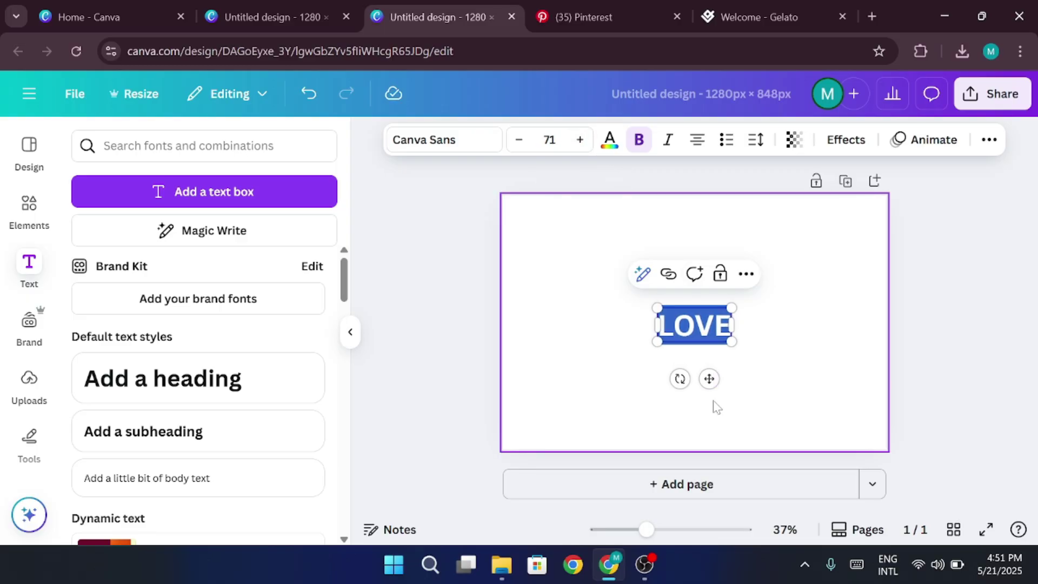
{"action": "mouse_move", "coordinate": [709, 379]}
{"action": "left_mouse_down"}
{"action": "mouse_move", "coordinate": [711, 389]}
{"action": "mouse_move", "coordinate": [710, 379]}
{"action": "left_mouse_up"}
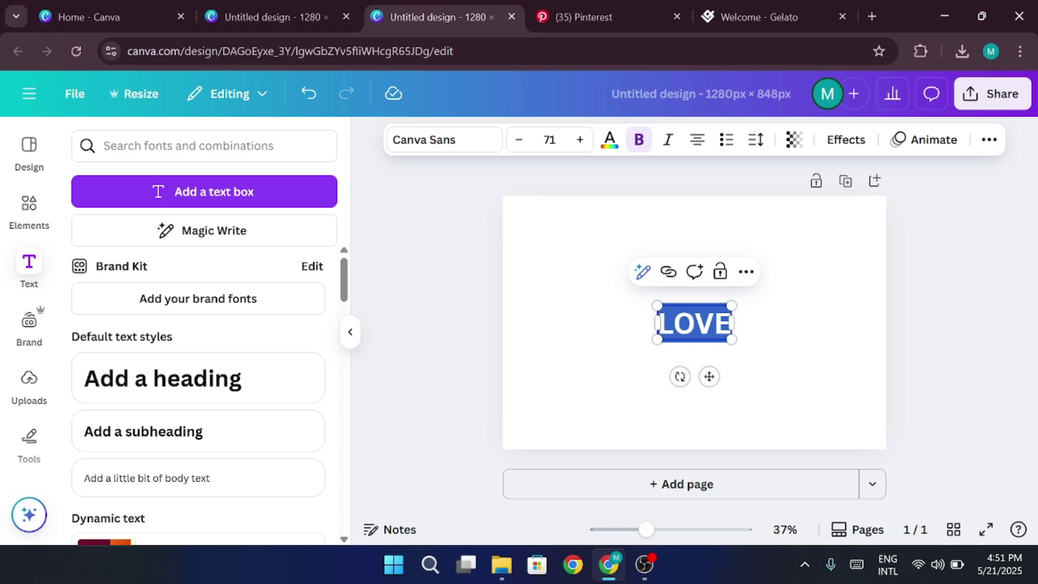
Apply the Horizon font from Recently used to the LOVE heading.
{"action": "left_click", "coordinate": [444, 139]}
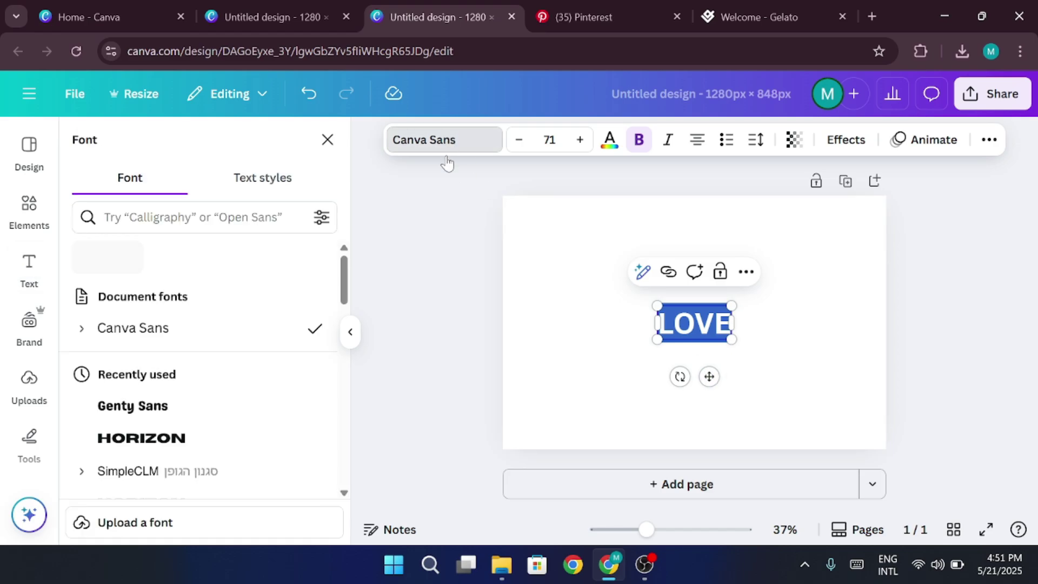
{"action": "left_click", "coordinate": [216, 443]}
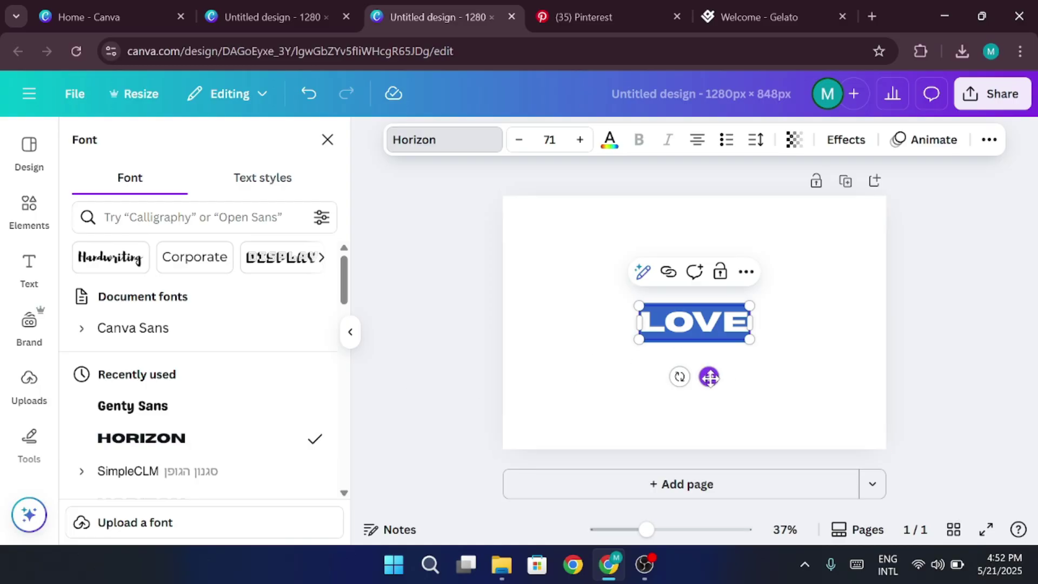
{"action": "left_click", "coordinate": [708, 377]}
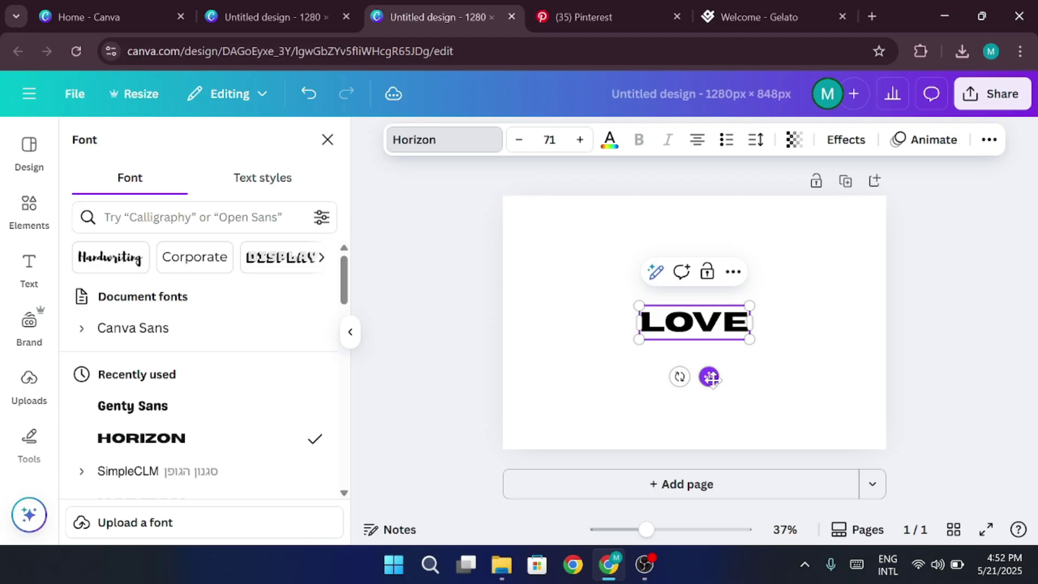
Duplicate LOVE and place the copy just below the original.
{"action": "left_click_drag", "start_coordinate": [708, 377], "coordinate": [710, 396]}
{"action": "left_click", "coordinate": [935, 281]}
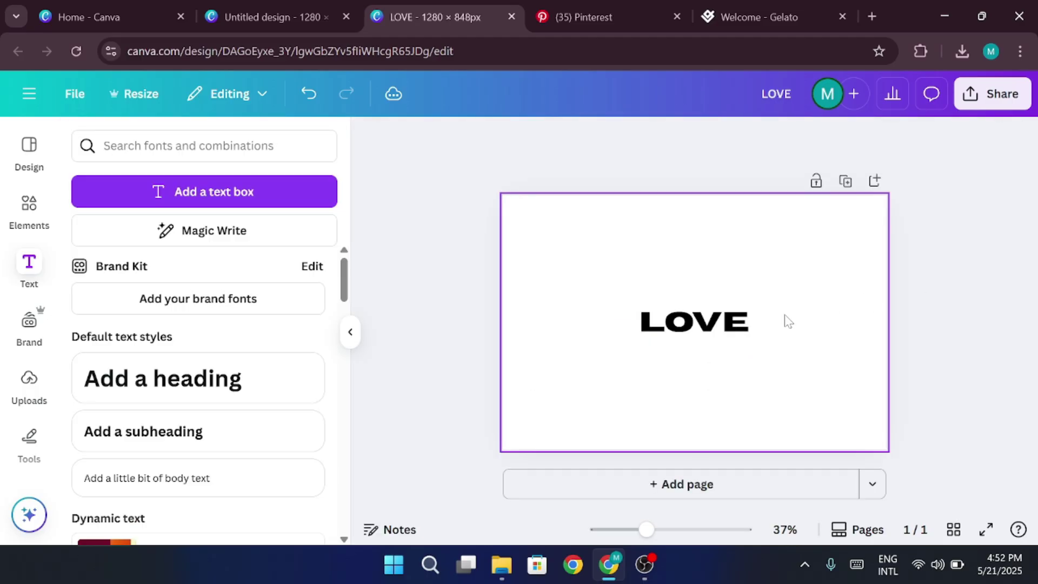
{"action": "left_click", "coordinate": [734, 325]}
{"action": "double_click", "coordinate": [732, 328]}
{"action": "left_click_drag", "start_coordinate": [733, 329], "coordinate": [732, 357]}
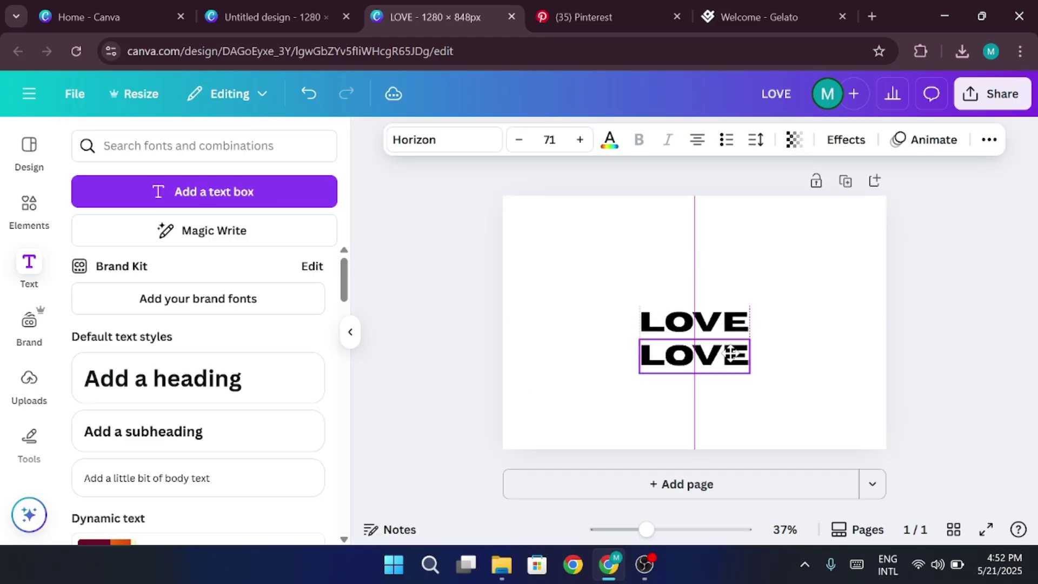
{"action": "left_click", "coordinate": [733, 365]}
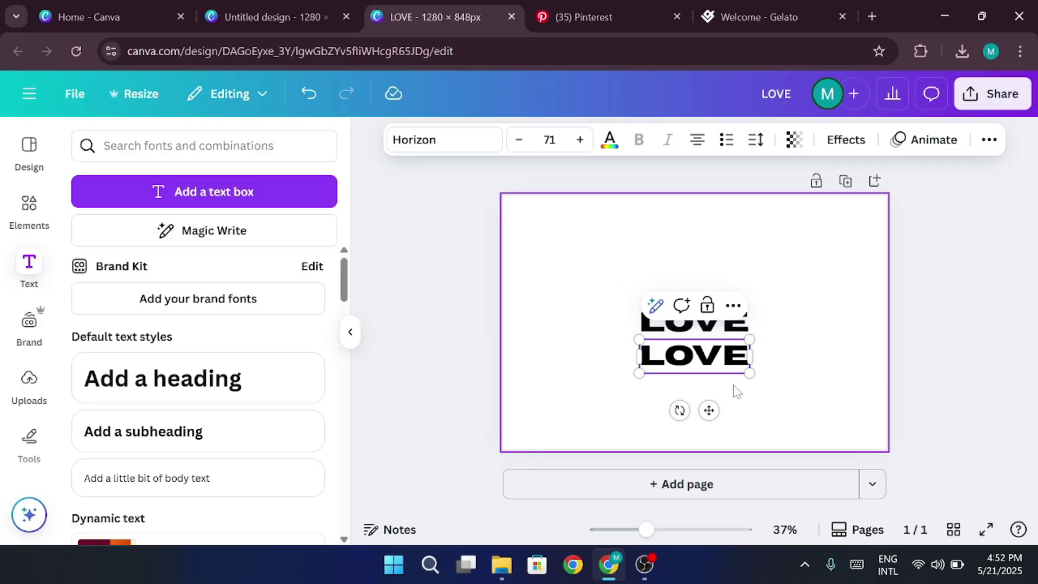
Add a third LOVE copy at the top of the stack.
{"action": "left_click", "coordinate": [981, 342]}
{"action": "left_click", "coordinate": [717, 357]}
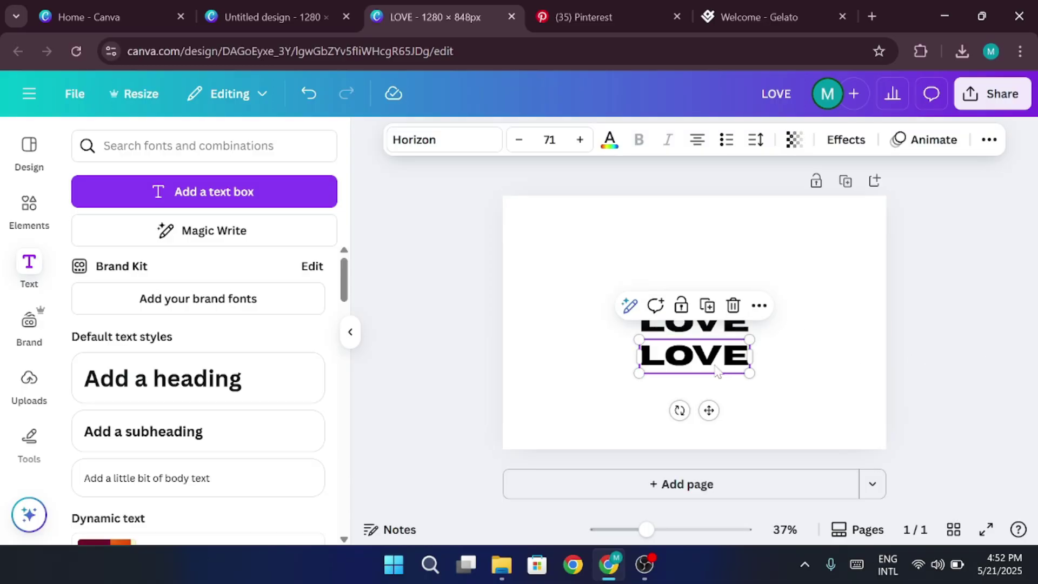
{"action": "left_click", "coordinate": [709, 411]}
{"action": "left_click_drag", "start_coordinate": [717, 369], "coordinate": [716, 338]}
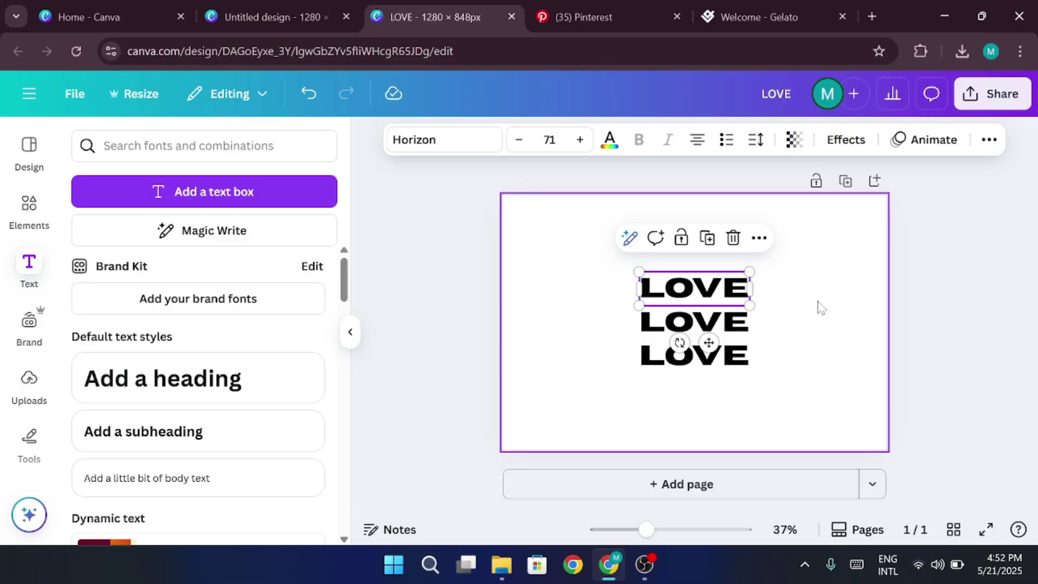
{"action": "left_click", "coordinate": [951, 247]}
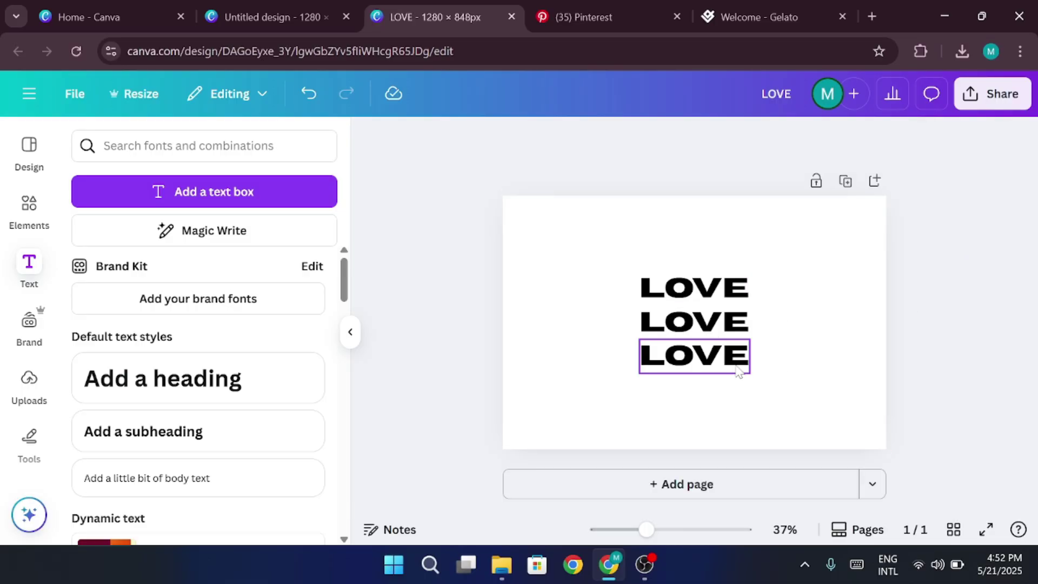
Set the top and bottom LOVE copies to The Seasons font.
{"action": "left_click", "coordinate": [740, 296]}
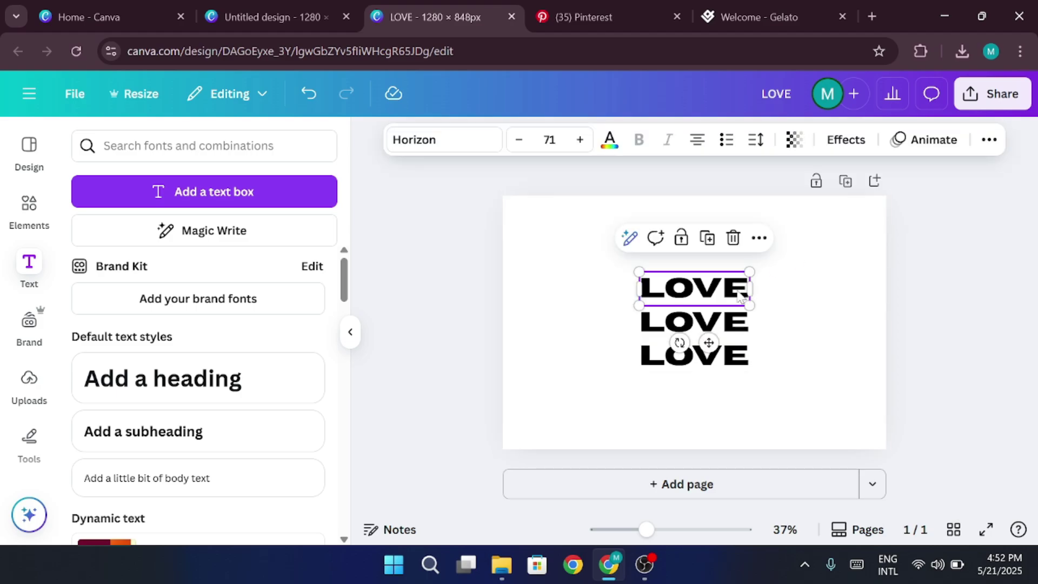
{"action": "left_click", "coordinate": [444, 140]}
{"action": "scroll", "coordinate": [202, 325], "scroll_direction": "down", "scroll_amount": 5}
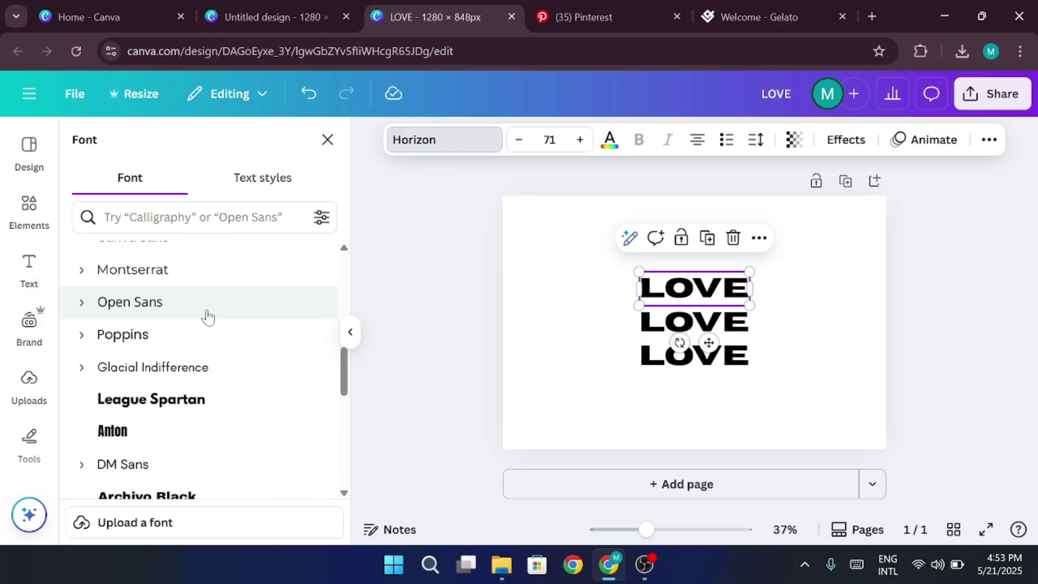
{"action": "scroll", "coordinate": [193, 406], "scroll_direction": "down", "scroll_amount": 5}
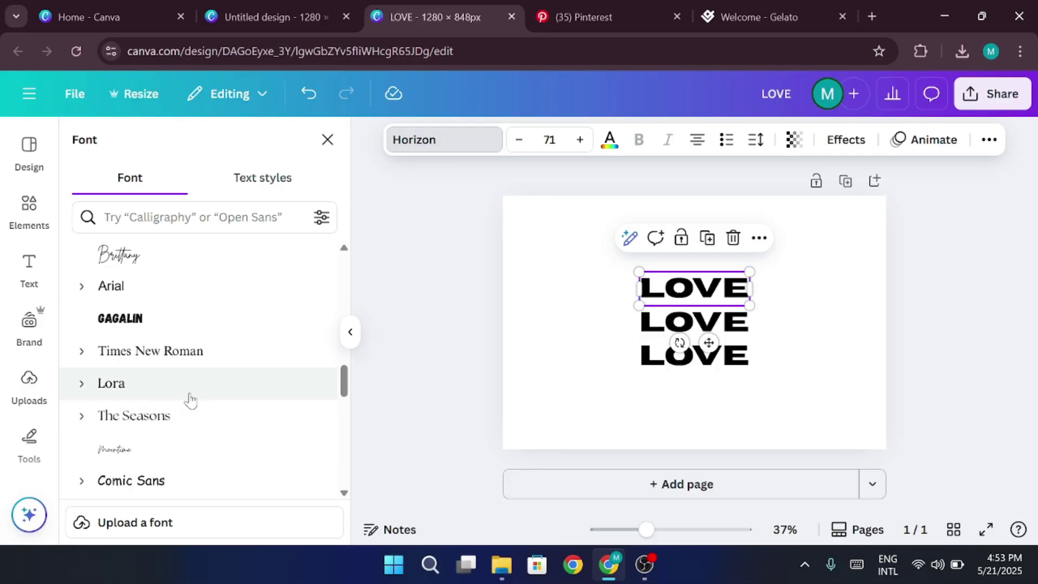
{"action": "left_click", "coordinate": [170, 417]}
{"action": "left_click", "coordinate": [693, 354]}
{"action": "left_click", "coordinate": [162, 416]}
{"action": "left_click", "coordinate": [405, 323]}
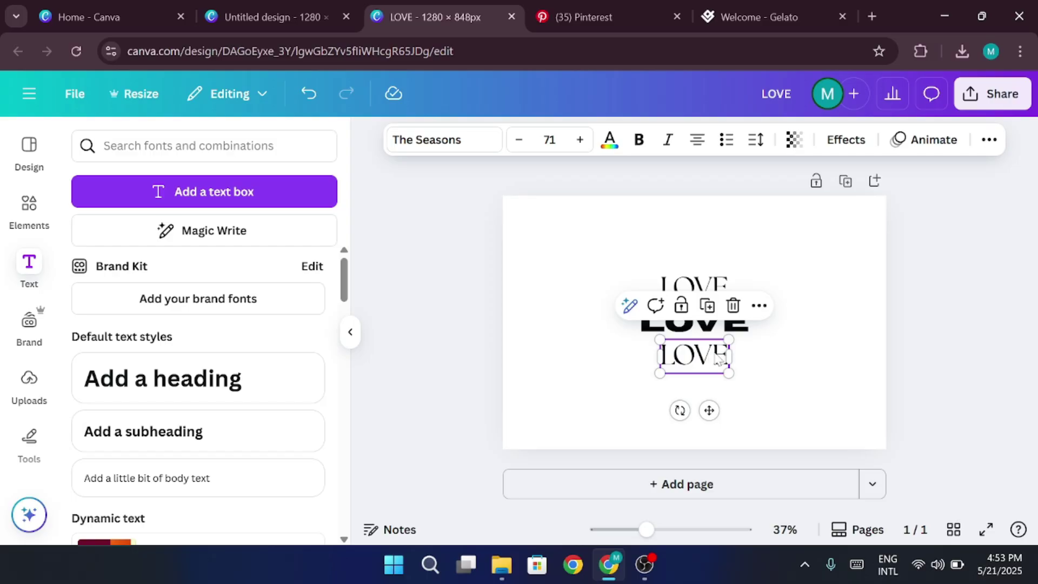
{"action": "scroll", "coordinate": [247, 325], "scroll_direction": "down", "scroll_amount": 3}
{"action": "scroll", "coordinate": [275, 313], "scroll_direction": "up", "scroll_amount": 3}
Try white on the bottom LOVE, revert it to black, then select the middle LOVE.
{"action": "left_click", "coordinate": [609, 139]}
{"action": "left_click", "coordinate": [177, 261]}
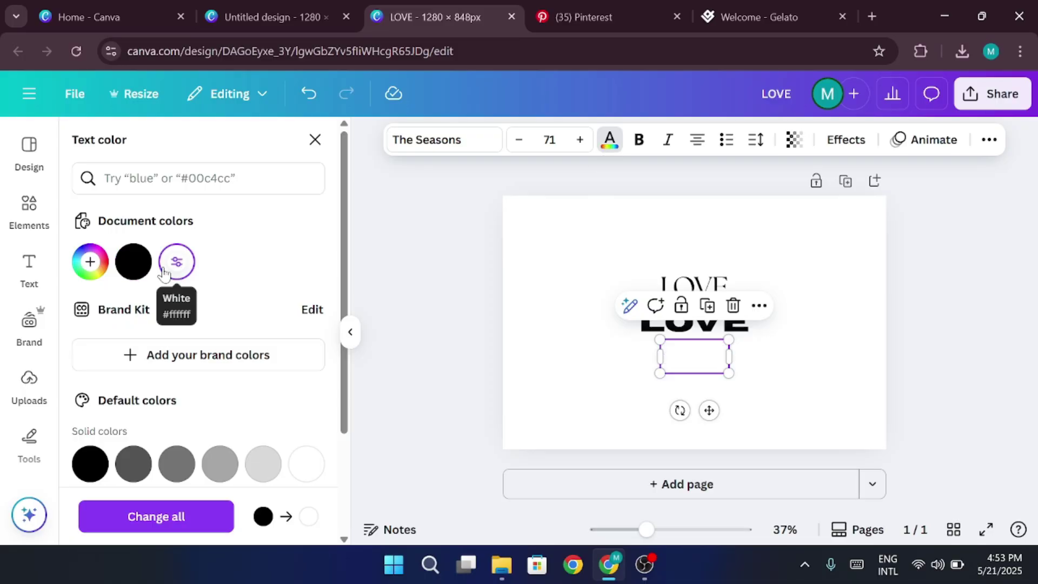
{"action": "left_click", "coordinate": [133, 261]}
{"action": "key", "text": "Escape"}
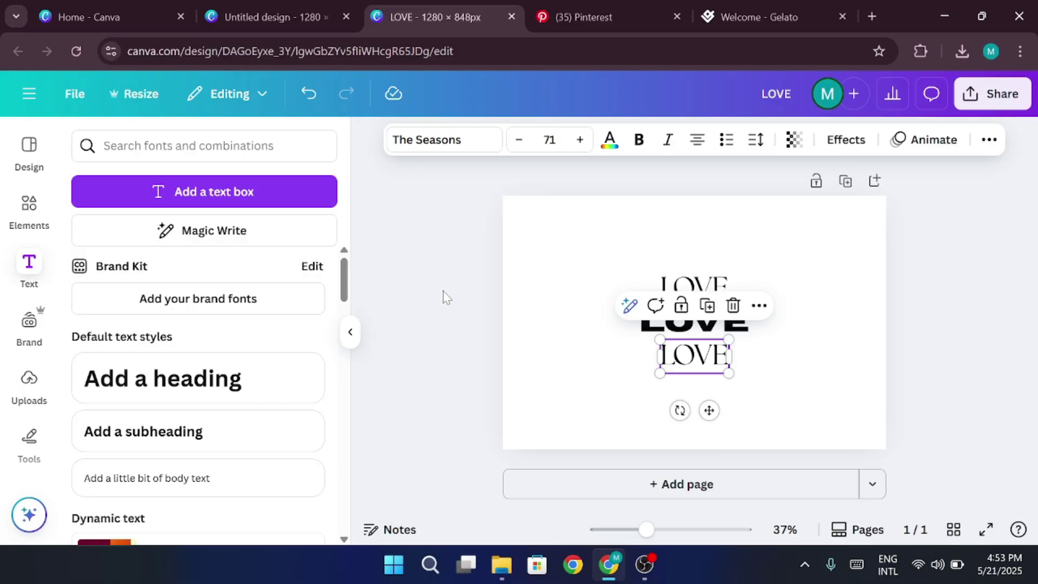
{"action": "left_click", "coordinate": [444, 298]}
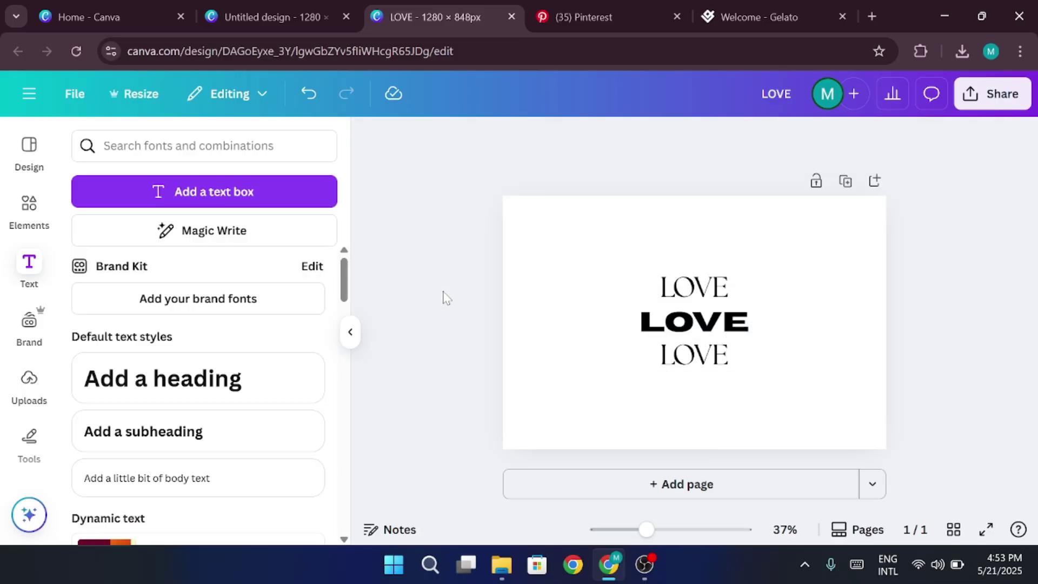
{"action": "double_click", "coordinate": [696, 327]}
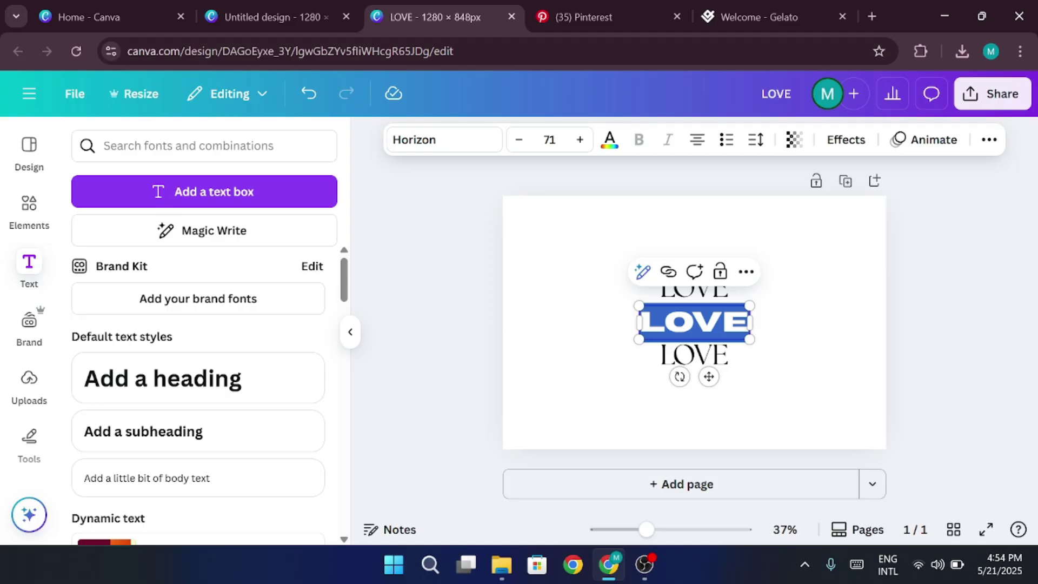
Duplicate the bottom thin LOVE with Ctrl+D and move the copy below the stack.
{"action": "left_click", "coordinate": [839, 382]}
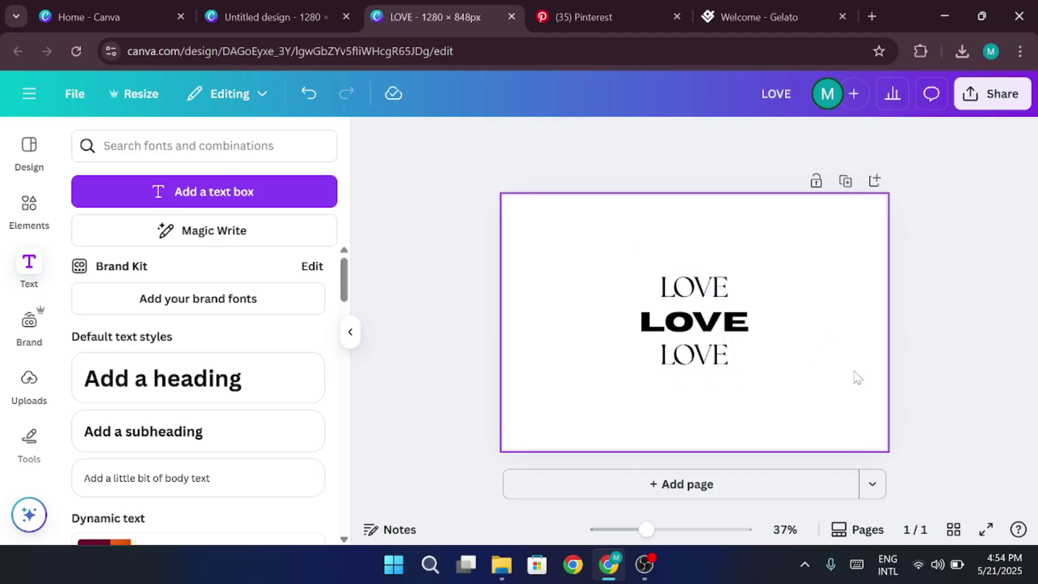
{"action": "left_click", "coordinate": [697, 357]}
{"action": "key", "text": "ctrl+d"}
{"action": "left_click_drag", "start_coordinate": [701, 365], "coordinate": [701, 401]}
Add another thin LOVE copy above the stack and even out the bottom spacing.
{"action": "left_click", "coordinate": [956, 381]}
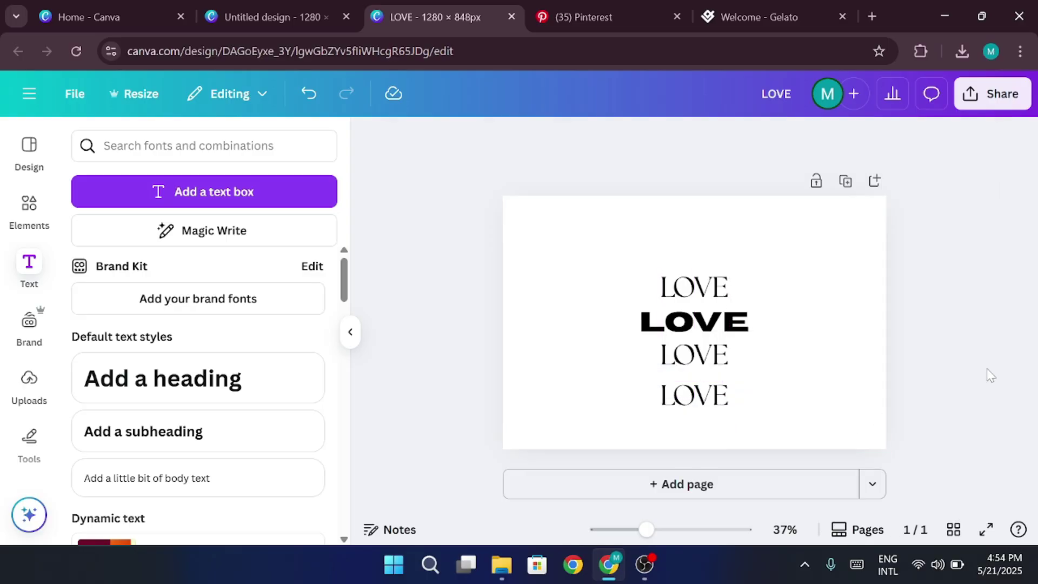
{"action": "left_click", "coordinate": [697, 396]}
{"action": "key", "text": "ctrl+d"}
{"action": "left_click_drag", "start_coordinate": [697, 405], "coordinate": [717, 301]}
{"action": "left_click_drag", "start_coordinate": [714, 394], "coordinate": [714, 389]}
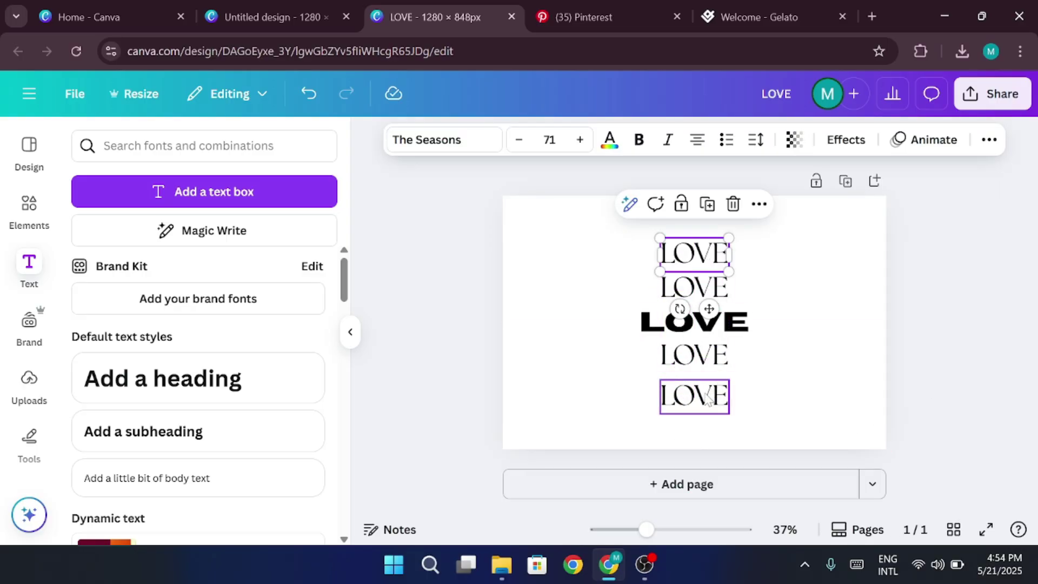
{"action": "left_click", "coordinate": [958, 317]}
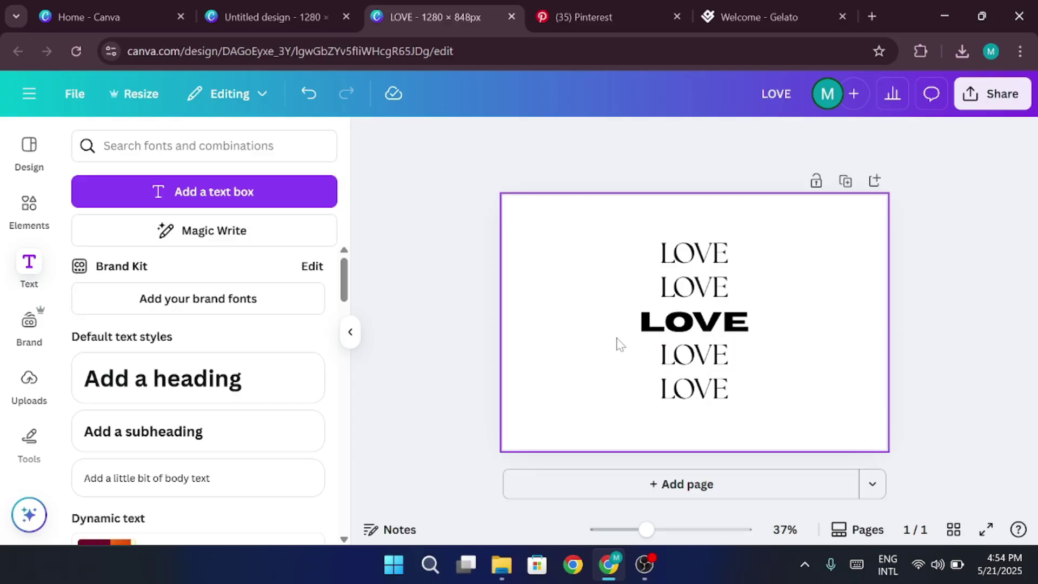
Colour the bold Horizon LOVE red, then drag-select all five LOVE lines together.
{"action": "left_click", "coordinate": [694, 321]}
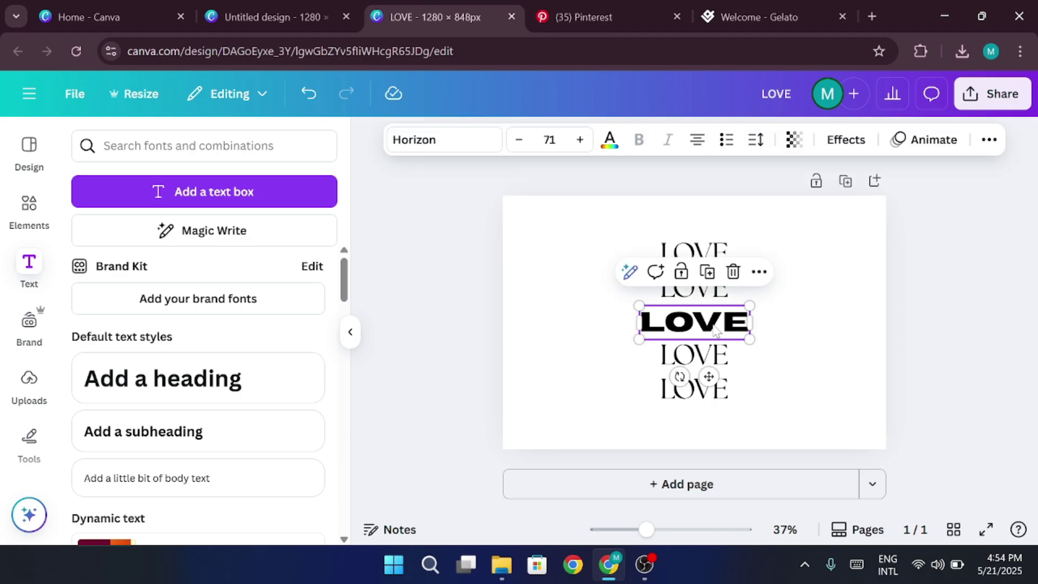
{"action": "left_click", "coordinate": [610, 139]}
{"action": "left_click", "coordinate": [89, 508]}
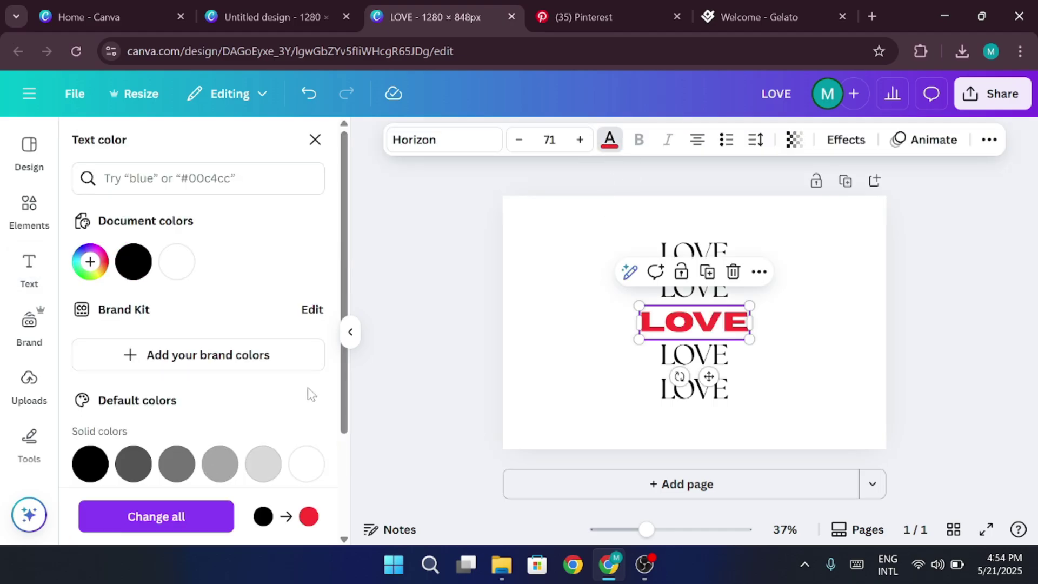
{"action": "left_click", "coordinate": [397, 347]}
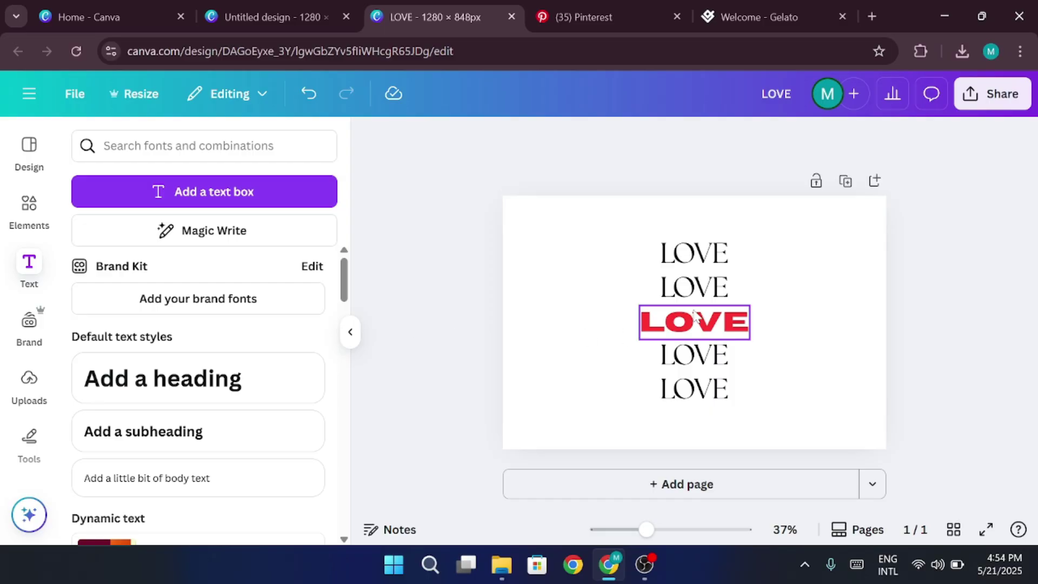
{"action": "mouse_move", "coordinate": [808, 240]}
{"action": "left_mouse_down"}
{"action": "mouse_move", "coordinate": [671, 410]}
{"action": "mouse_move", "coordinate": [697, 402]}
{"action": "mouse_move", "coordinate": [694, 411]}
{"action": "mouse_move", "coordinate": [747, 412]}
{"action": "left_mouse_up"}
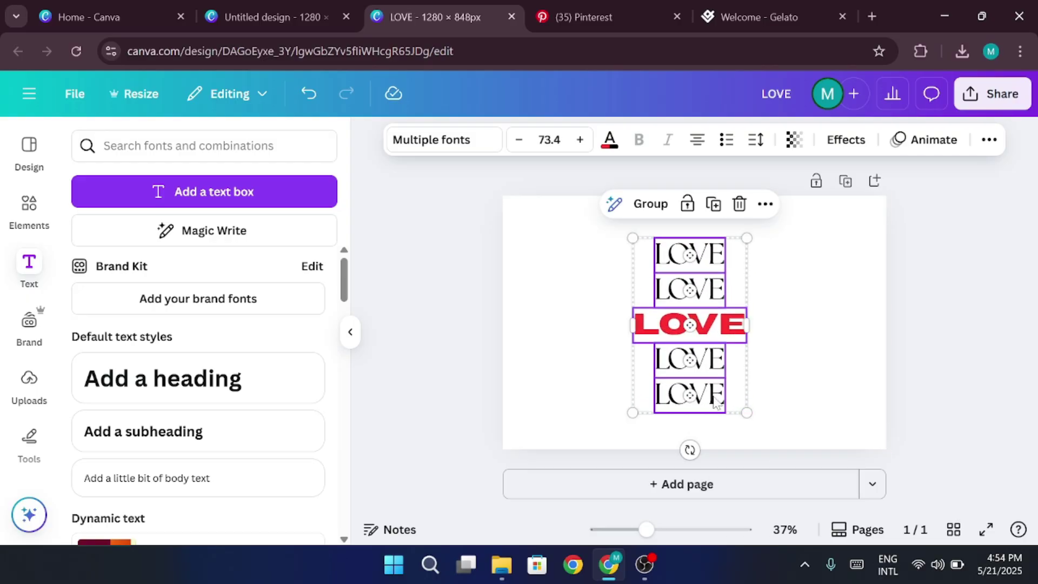
{"action": "left_click", "coordinate": [970, 298]}
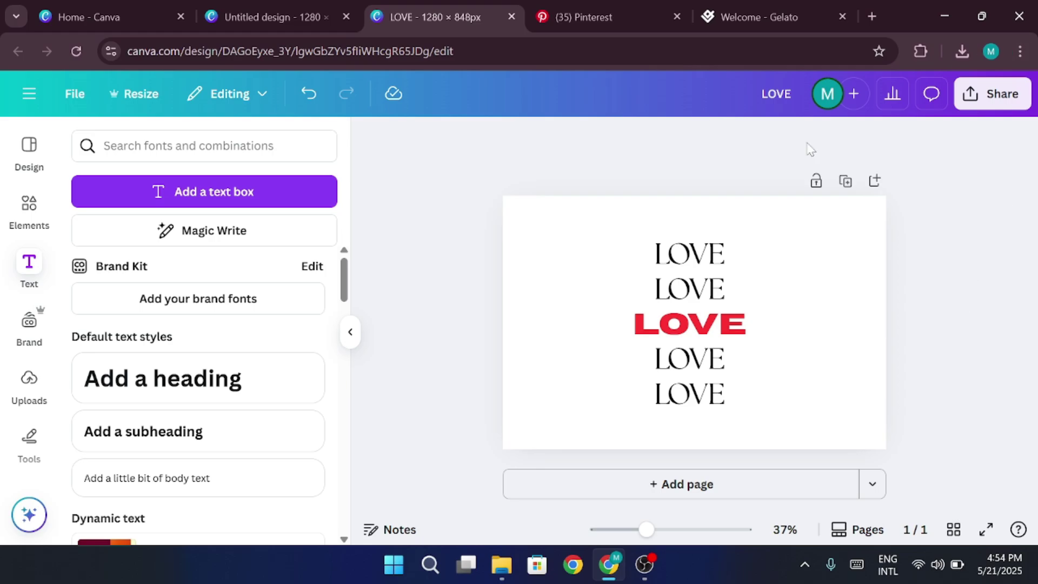
Download the five-line LOVE design from Canva as a compressed PNG, LOVE.png.
{"action": "left_click", "coordinate": [995, 97]}
{"action": "left_click", "coordinate": [739, 428]}
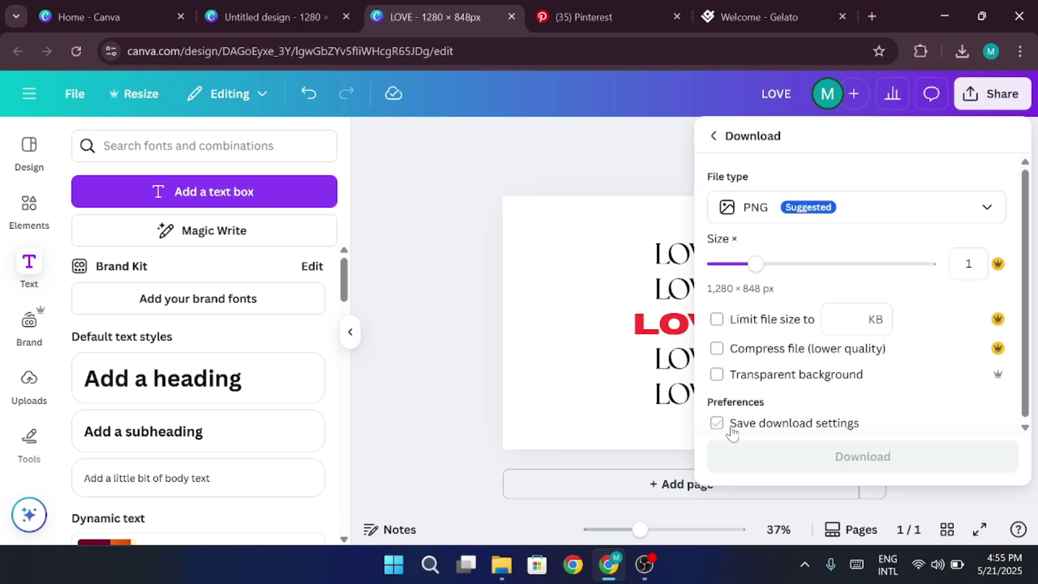
{"action": "left_click", "coordinate": [840, 208]}
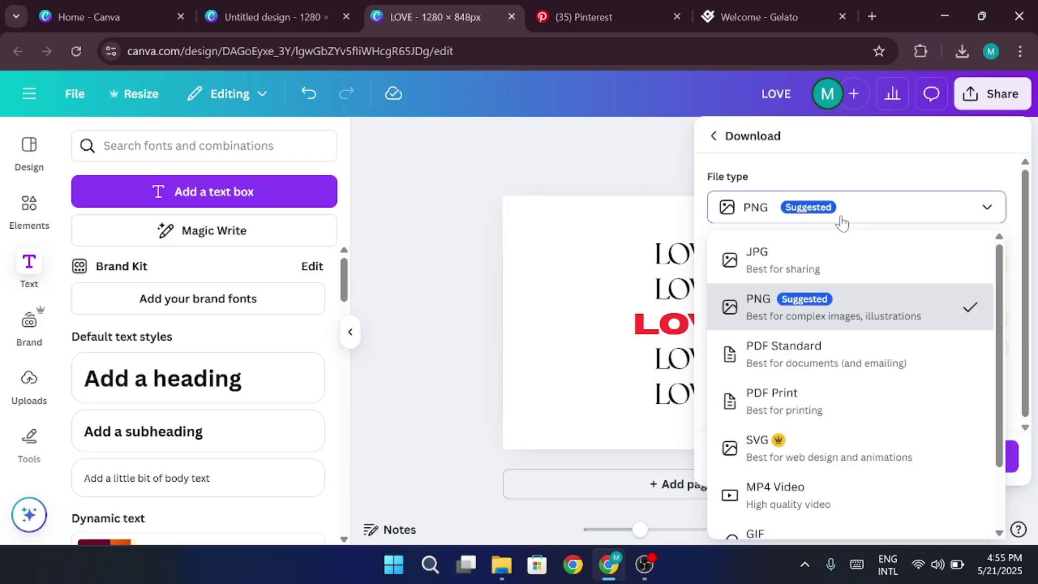
{"action": "left_click", "coordinate": [819, 310]}
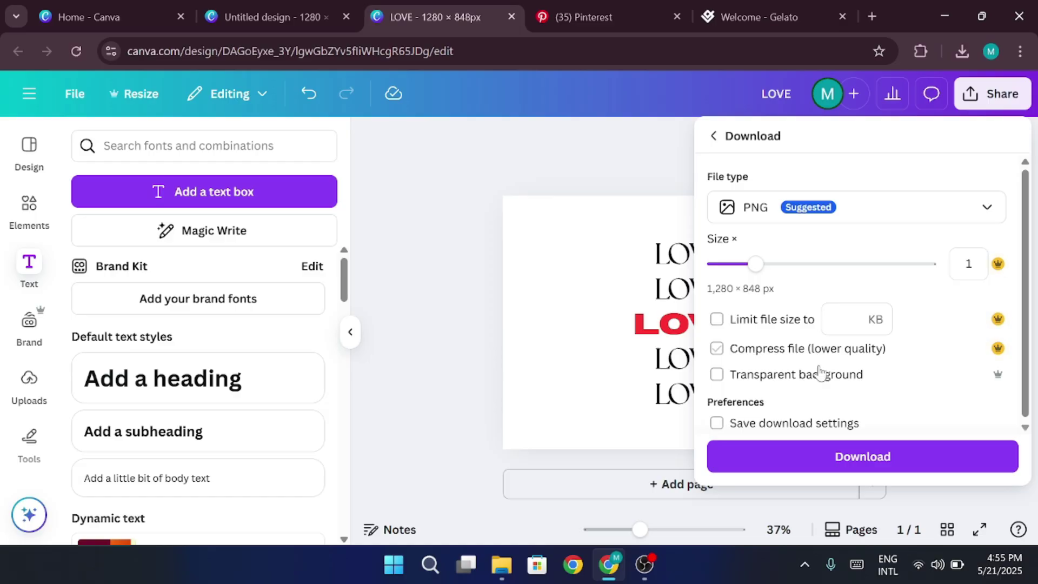
{"action": "left_click", "coordinate": [834, 456]}
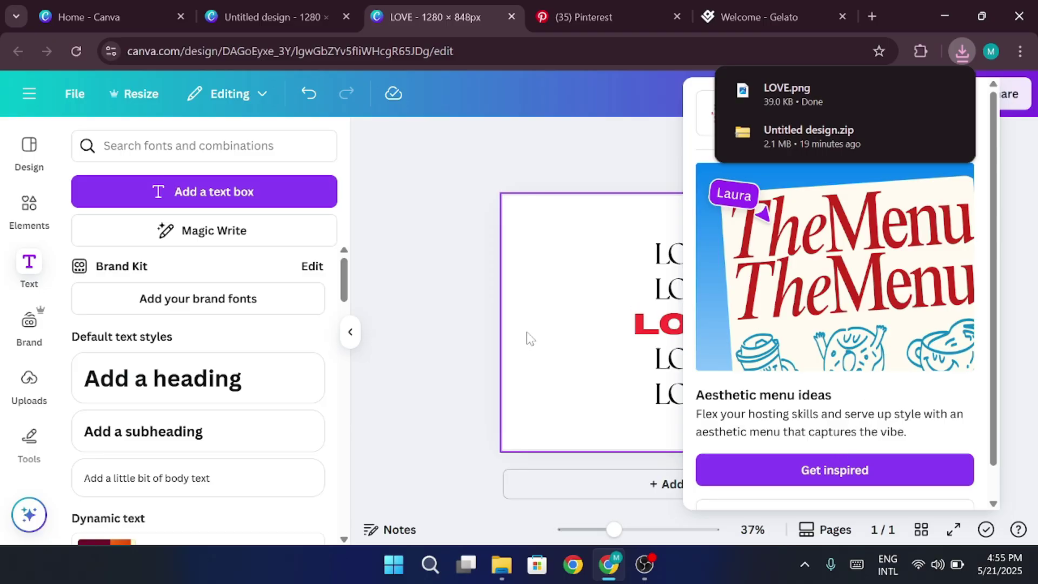
{"action": "left_click", "coordinate": [420, 320]}
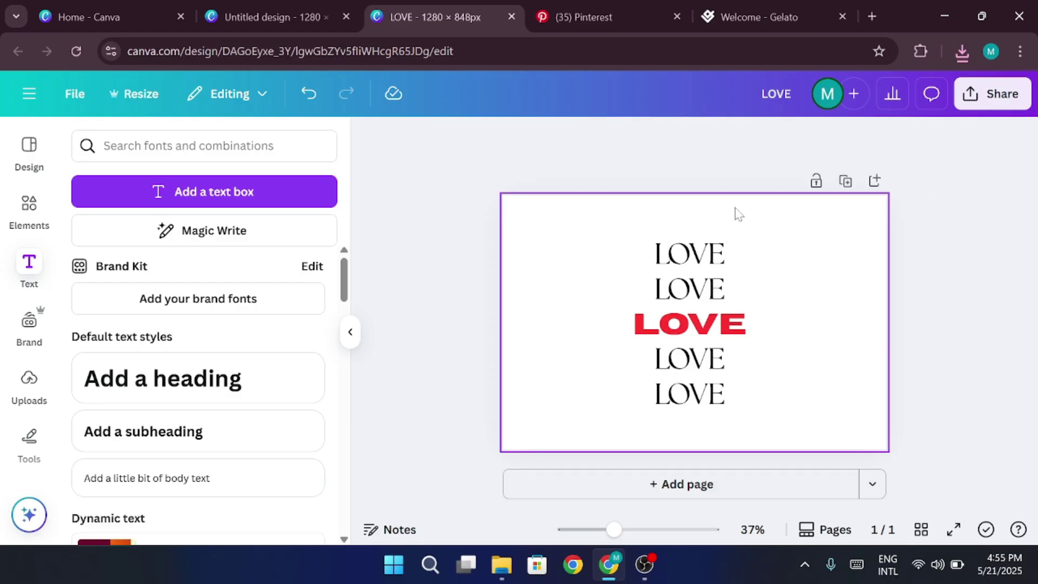
From the Gelato dashboard's Stores page, start a single catalogue product in Men's T-shirts.
{"action": "left_click", "coordinate": [758, 16]}
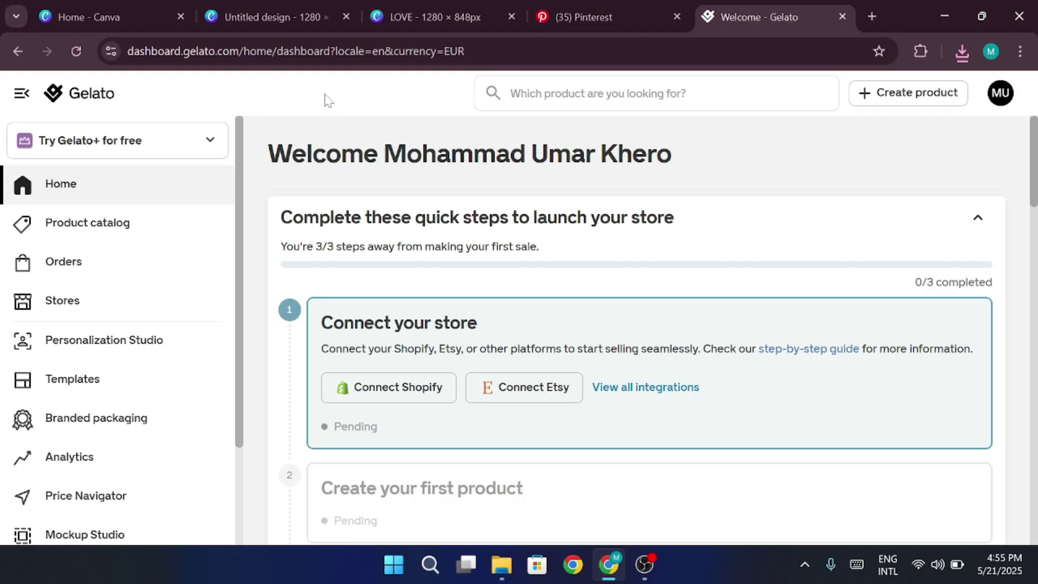
{"action": "left_click", "coordinate": [340, 52]}
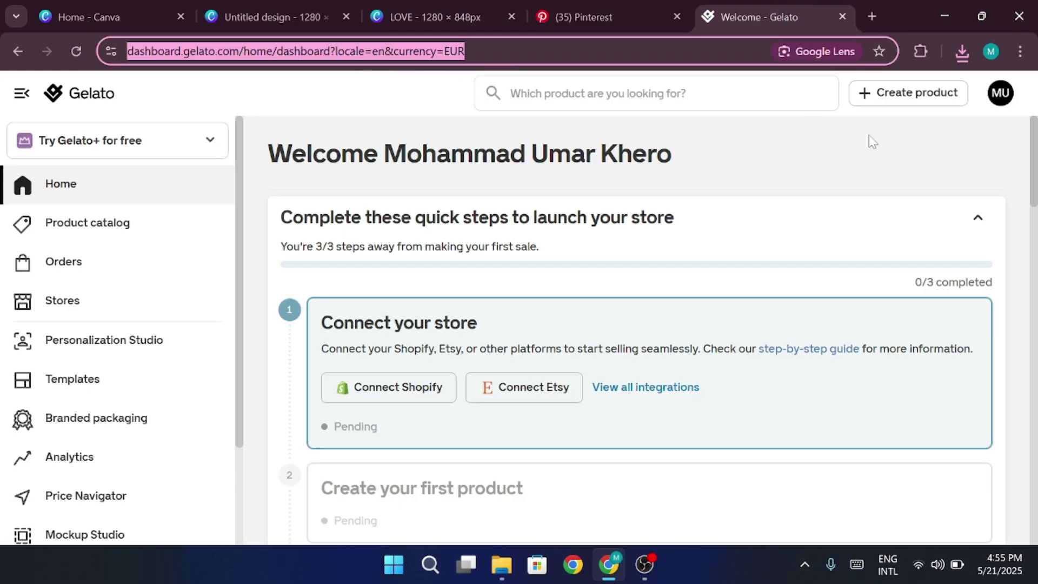
{"action": "left_click", "coordinate": [838, 211]}
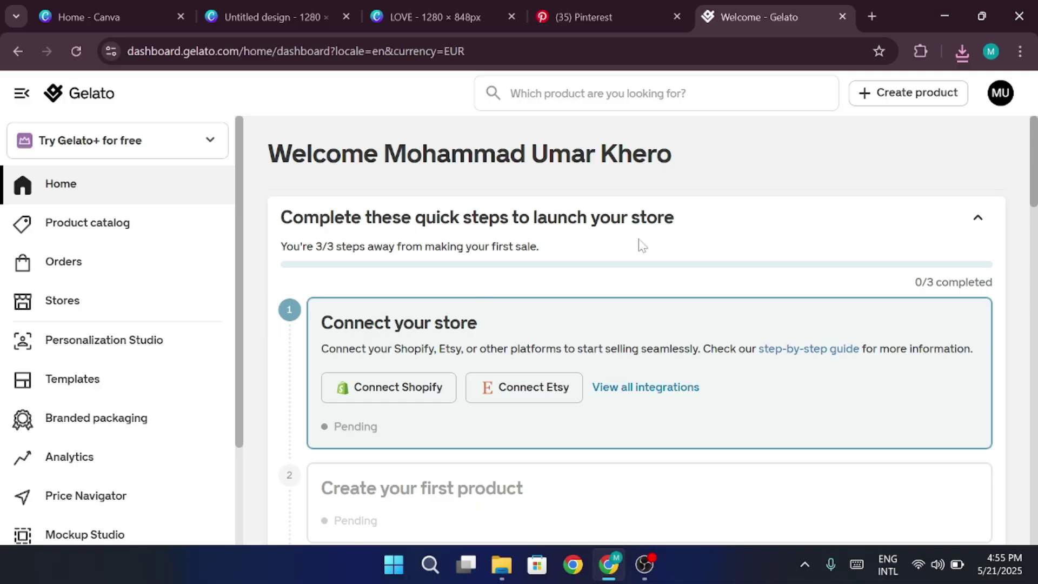
{"action": "left_click", "coordinate": [138, 310]}
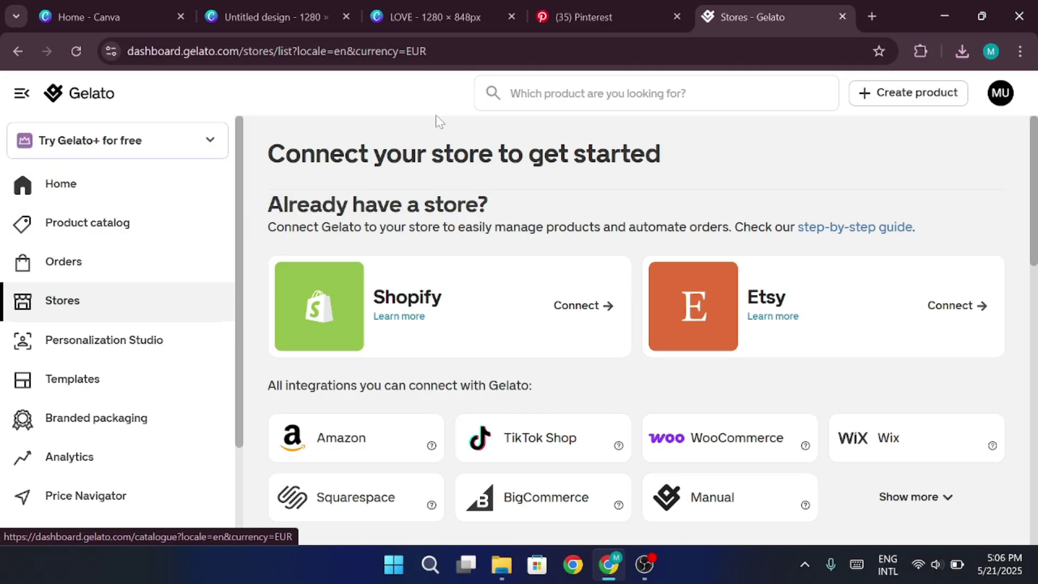
{"action": "left_click", "coordinate": [908, 93]}
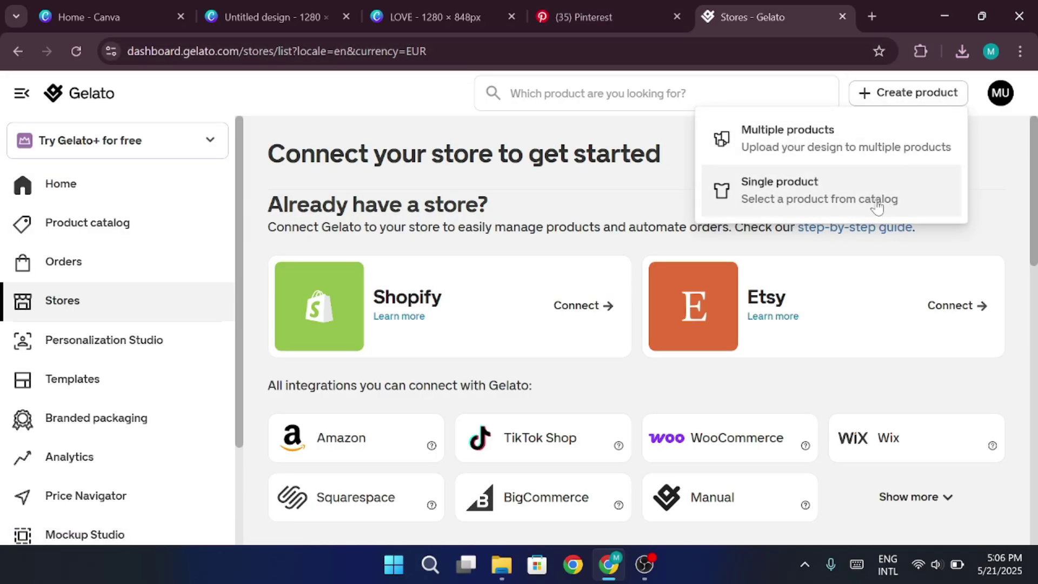
{"action": "left_click", "coordinate": [880, 204]}
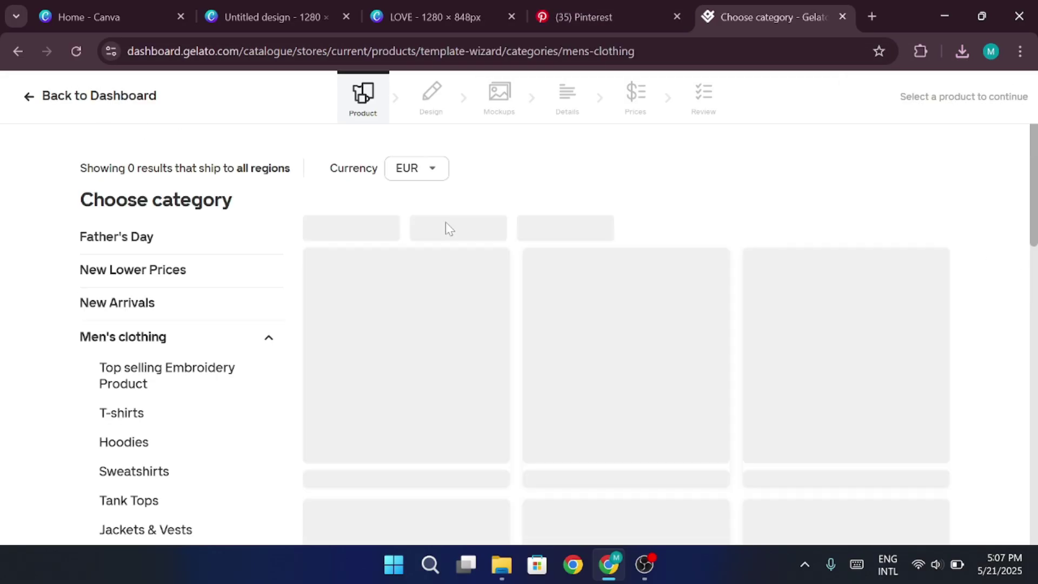
{"action": "scroll", "coordinate": [815, 277], "scroll_direction": "down", "scroll_amount": 1}
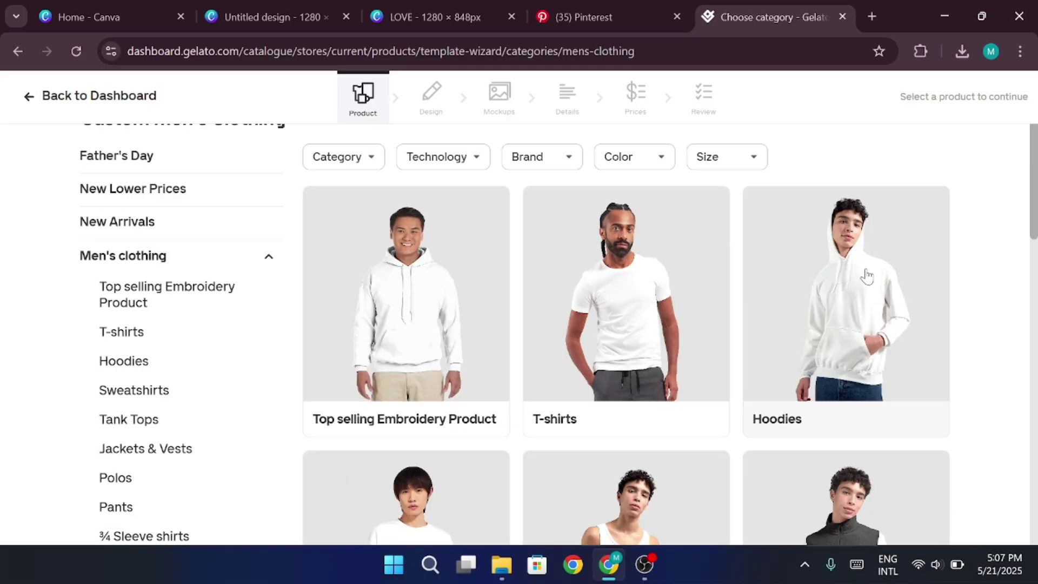
{"action": "left_click", "coordinate": [539, 410]}
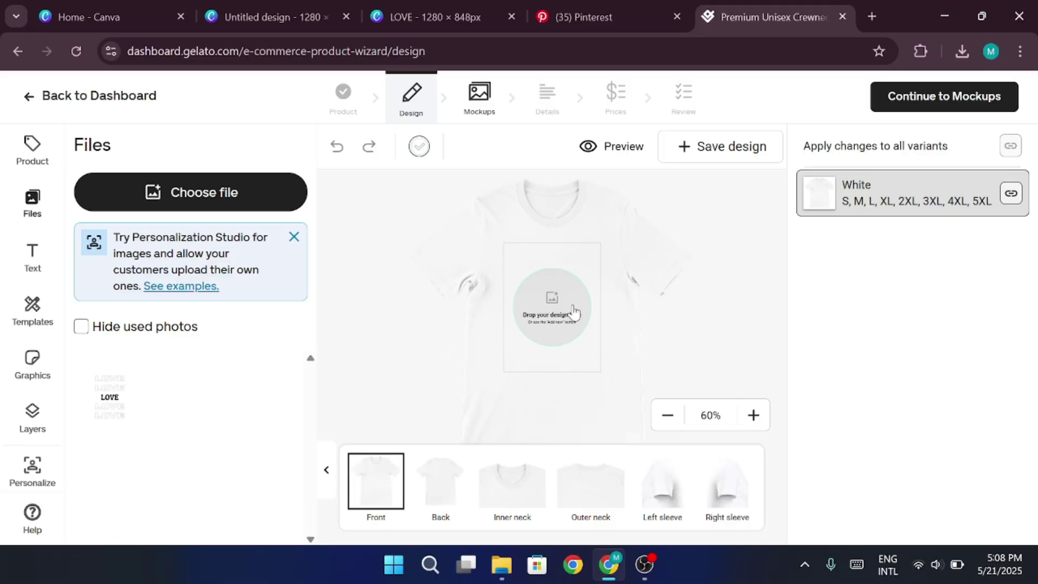
{"action": "left_click", "coordinate": [574, 310]}
Upload the LOVE file and drag it onto the white T-shirt's front.
{"action": "left_click", "coordinate": [378, 361]}
{"action": "left_click", "coordinate": [160, 166]}
{"action": "key", "text": "Return"}
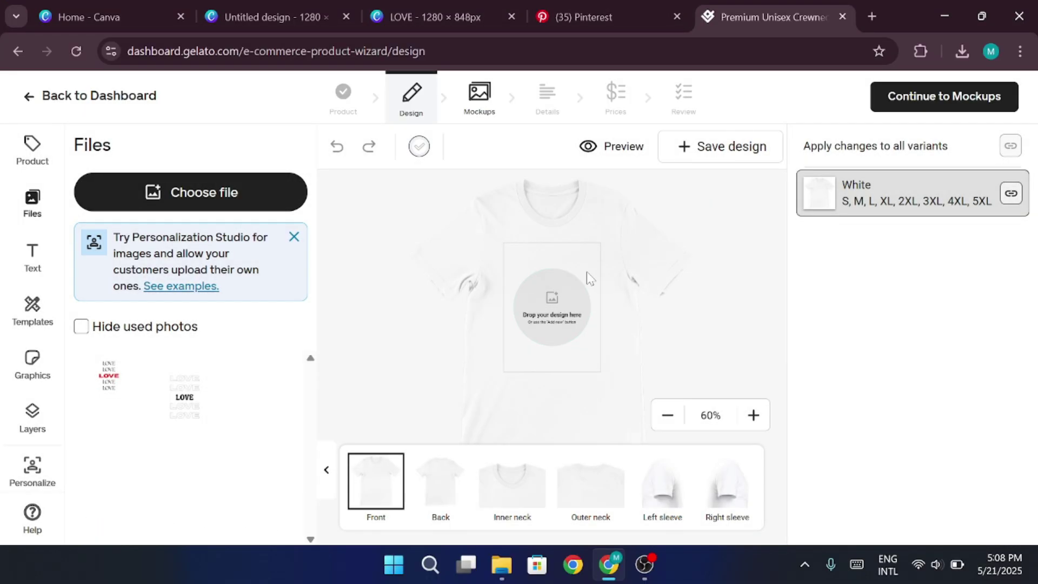
{"action": "left_click_drag", "start_coordinate": [108, 375], "coordinate": [552, 316]}
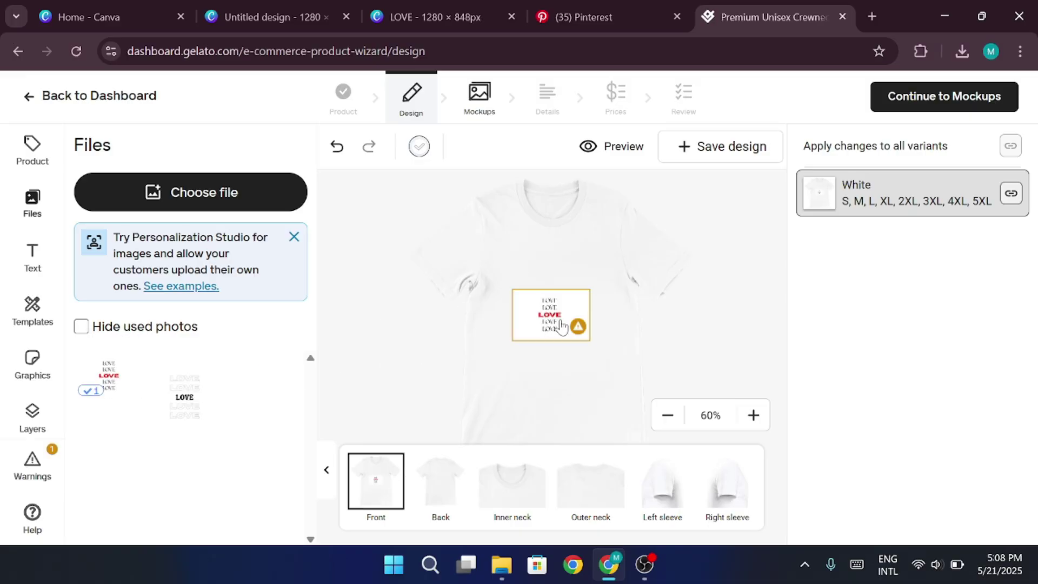
Resize the LOVE design on the shirt front.
{"action": "left_click", "coordinate": [535, 318]}
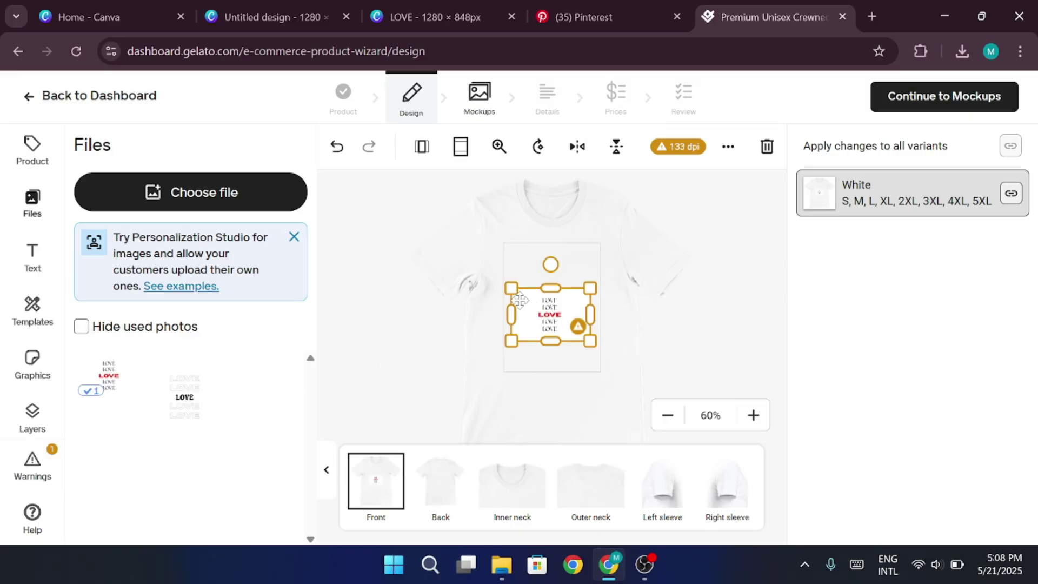
{"action": "mouse_move", "coordinate": [511, 313]}
{"action": "left_mouse_down"}
{"action": "mouse_move", "coordinate": [567, 315]}
{"action": "mouse_move", "coordinate": [608, 382]}
{"action": "left_mouse_up"}
{"action": "mouse_move", "coordinate": [608, 344]}
{"action": "left_mouse_down"}
{"action": "mouse_move", "coordinate": [584, 344]}
{"action": "mouse_move", "coordinate": [565, 326]}
{"action": "left_mouse_up"}
{"action": "left_click", "coordinate": [685, 351]}
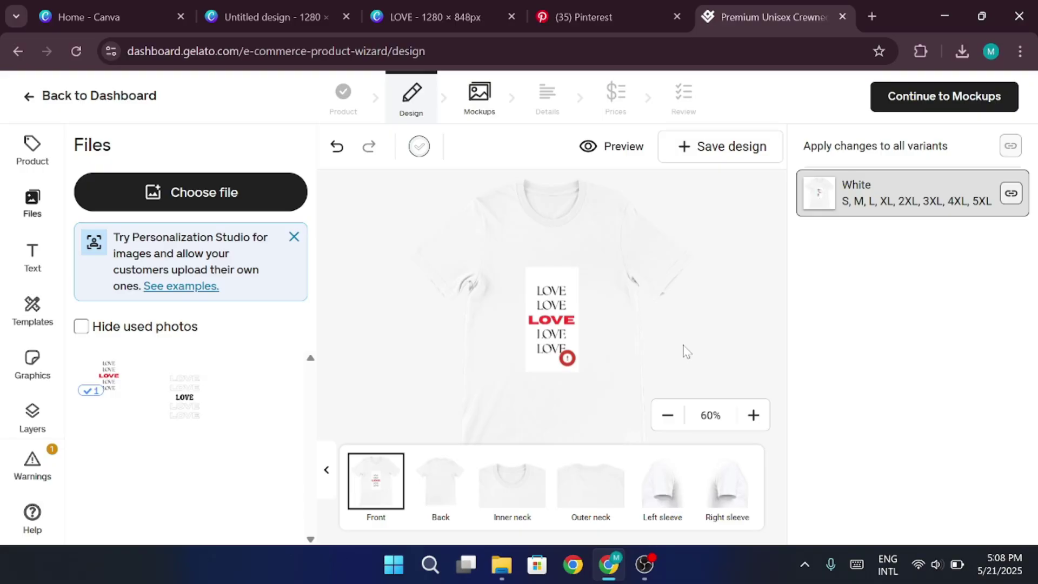
Enlarge the LOVE design to fill the front print area, checking the back view.
{"action": "left_click", "coordinate": [531, 292]}
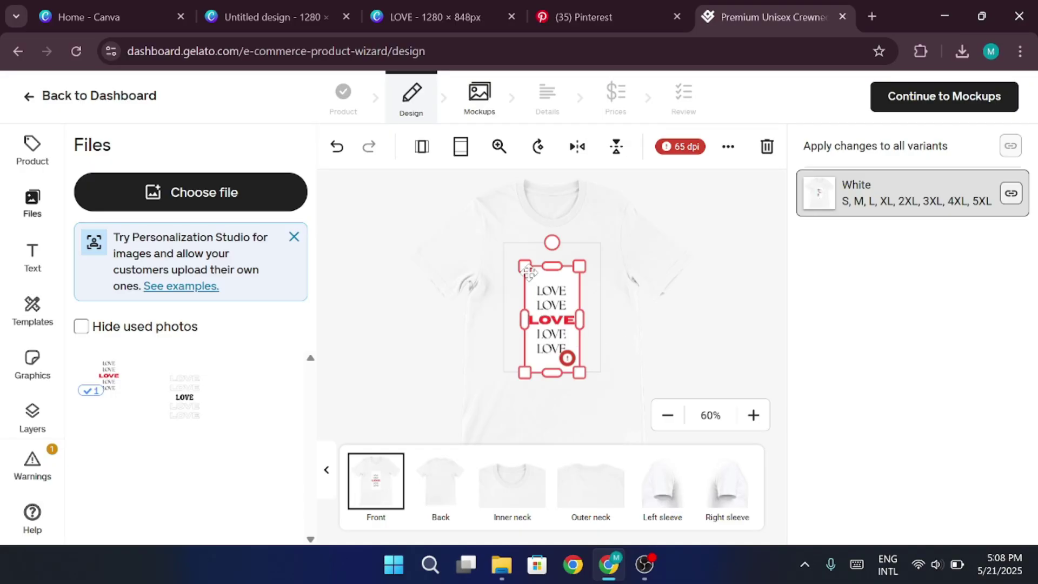
{"action": "left_click_drag", "start_coordinate": [524, 266], "coordinate": [514, 246]}
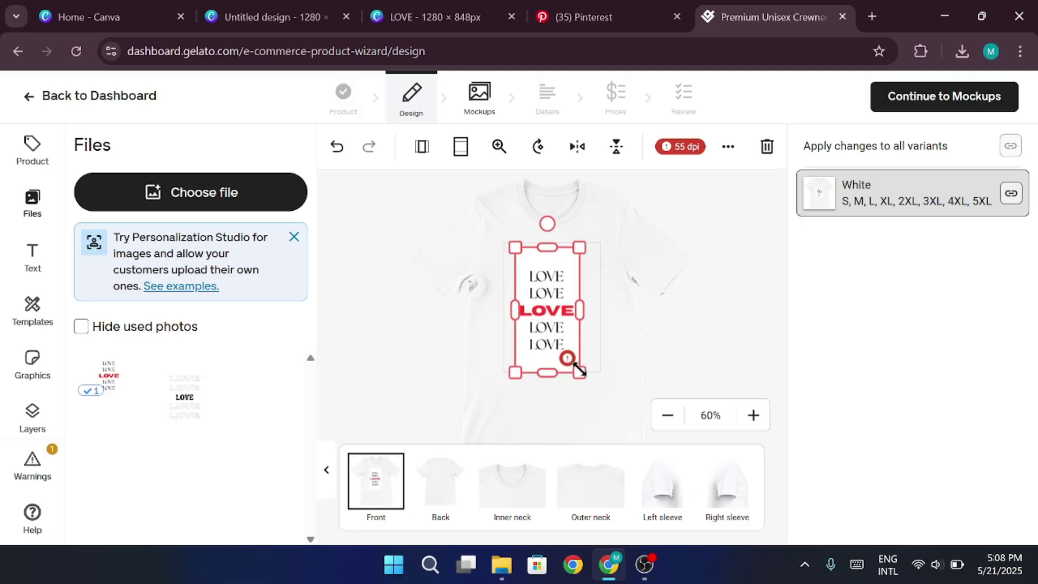
{"action": "left_click_drag", "start_coordinate": [581, 375], "coordinate": [587, 385]}
{"action": "left_click", "coordinate": [683, 368]}
{"action": "left_click", "coordinate": [586, 326]}
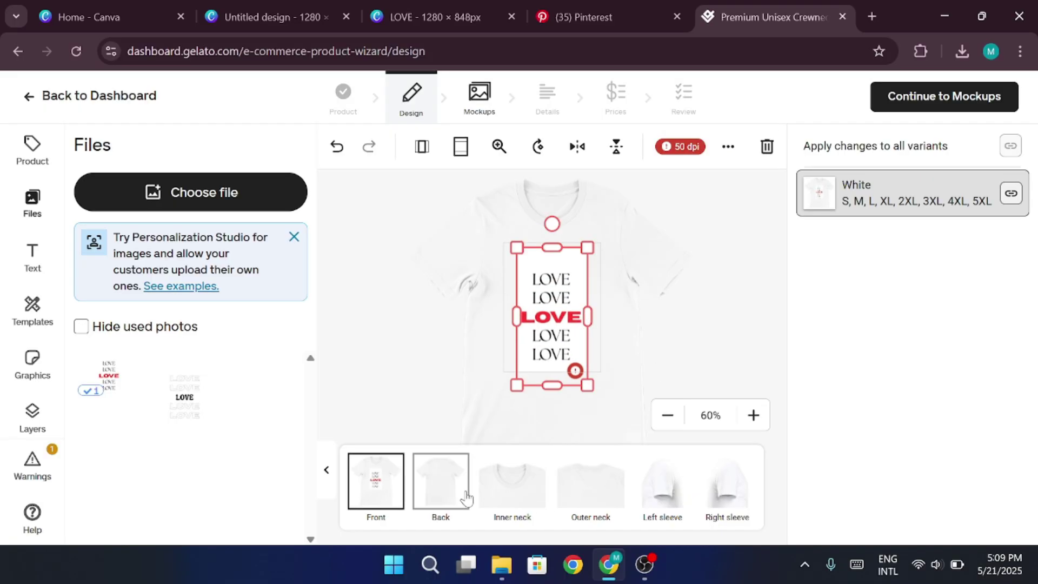
{"action": "left_click", "coordinate": [440, 483]}
{"action": "left_click", "coordinate": [375, 483]}
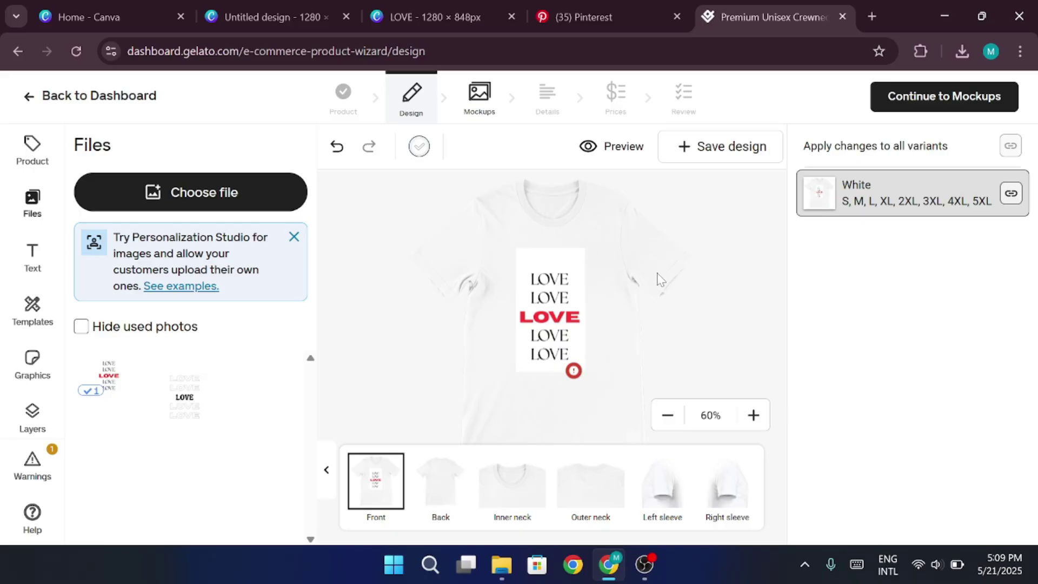
Pick the standing-model mockup, dismiss the Gelato+ trial offer, and continue to Details.
{"action": "left_click", "coordinate": [991, 98]}
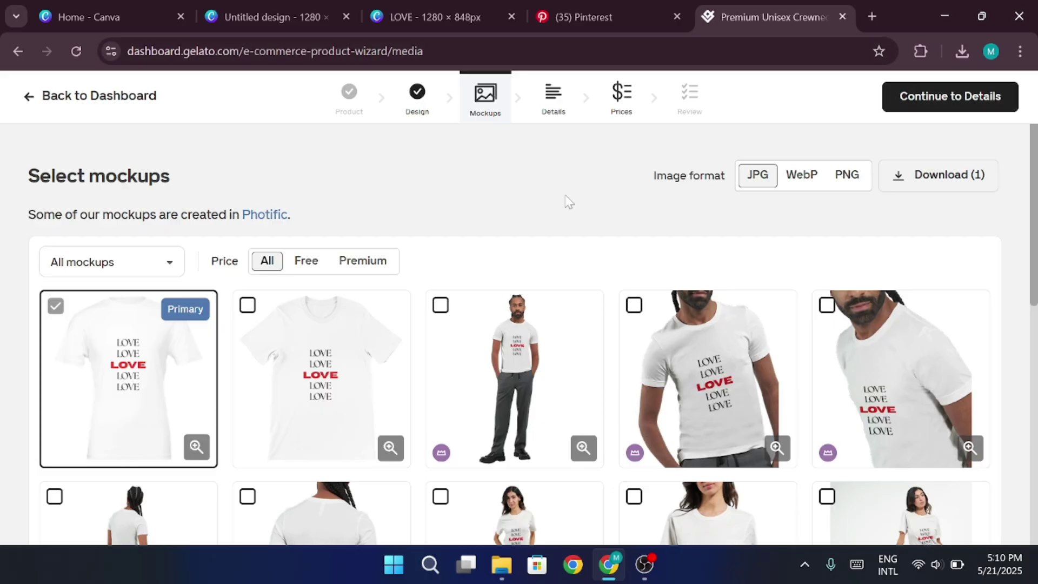
{"action": "scroll", "coordinate": [566, 205], "scroll_direction": "down", "scroll_amount": 1}
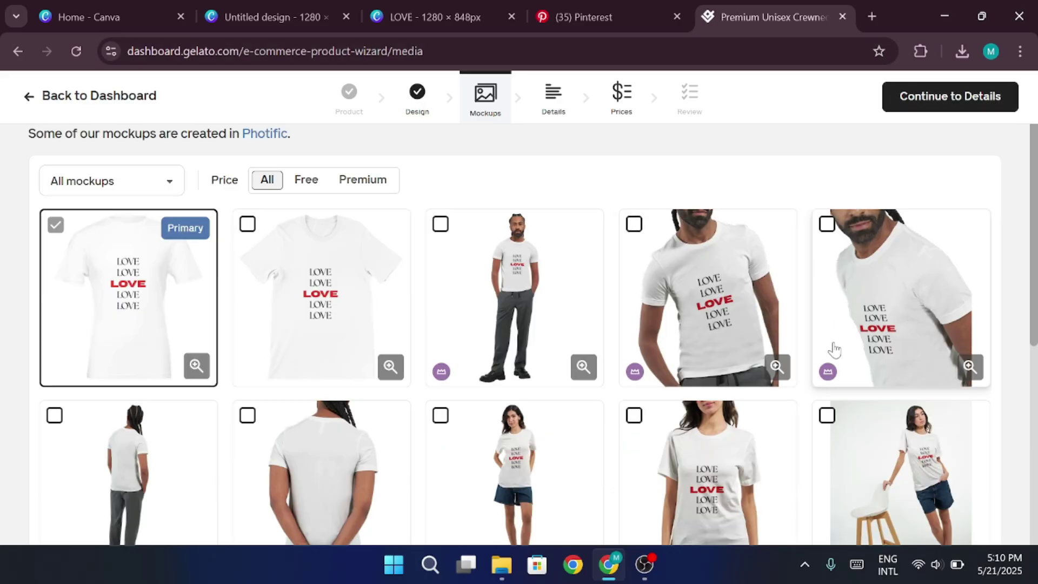
{"action": "left_click", "coordinate": [554, 284]}
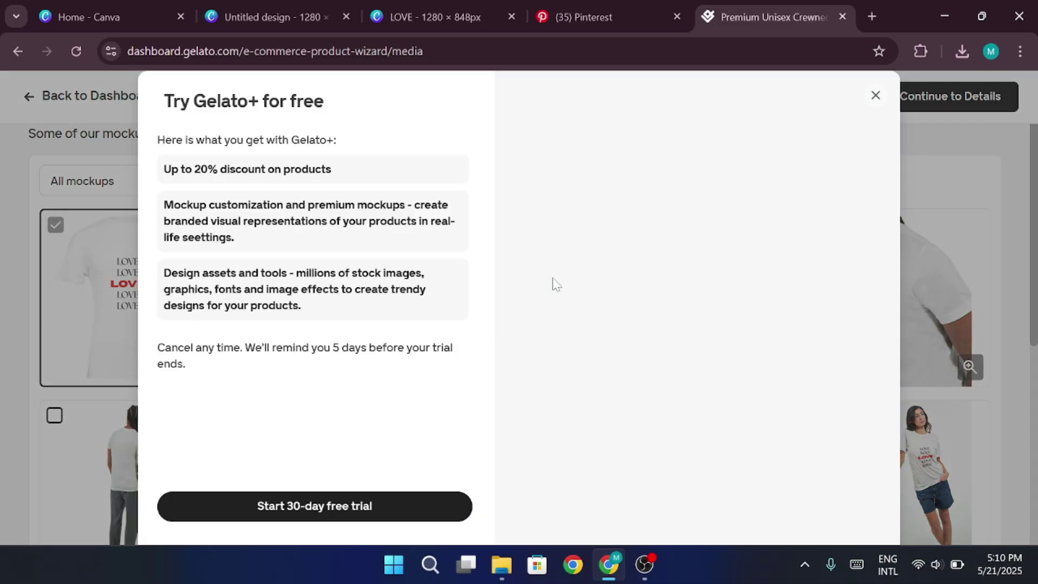
{"action": "left_click", "coordinate": [875, 95]}
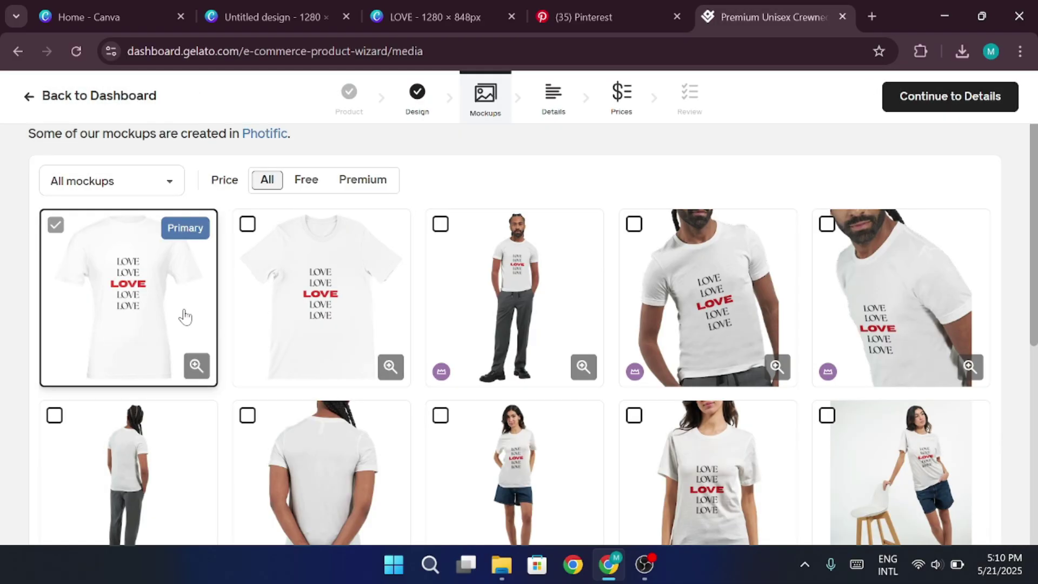
{"action": "left_click", "coordinate": [950, 96]}
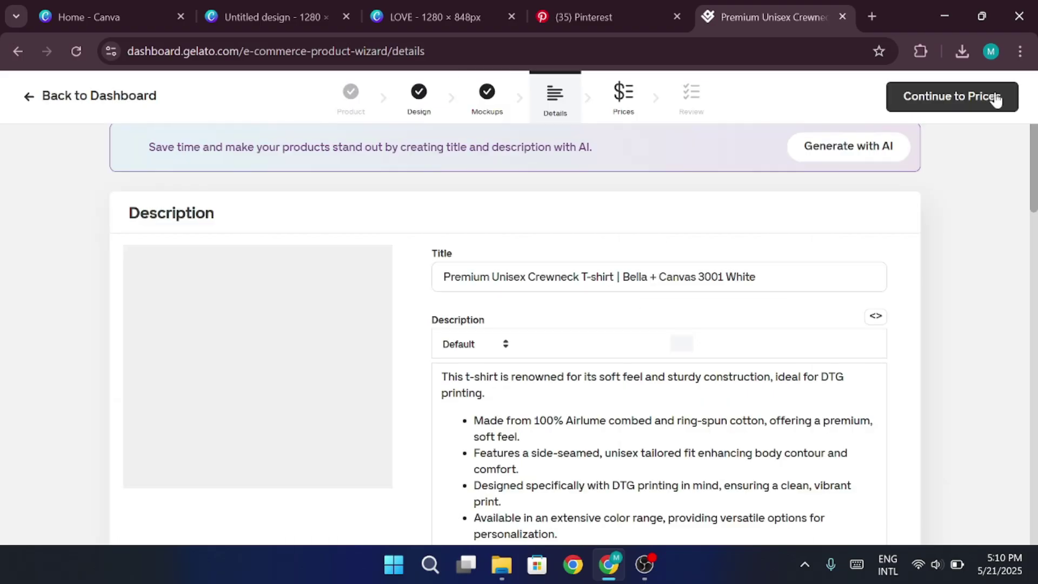
{"action": "scroll", "coordinate": [925, 309], "scroll_direction": "down", "scroll_amount": 4}
{"action": "scroll", "coordinate": [939, 366], "scroll_direction": "down", "scroll_amount": 3}
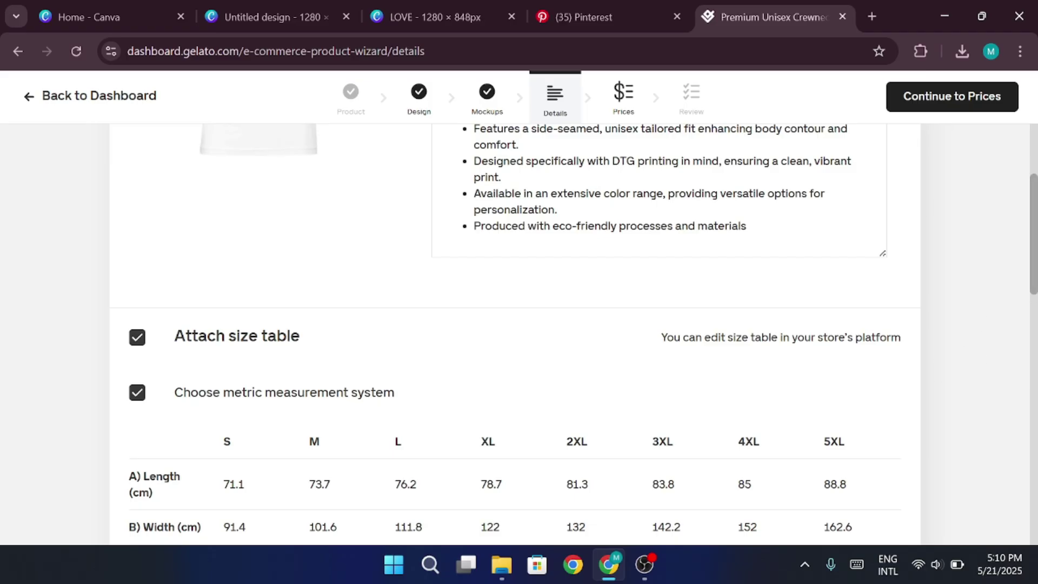
Continue past Details and keep the default 50% profit prices for all White sizes.
{"action": "left_click", "coordinate": [928, 104]}
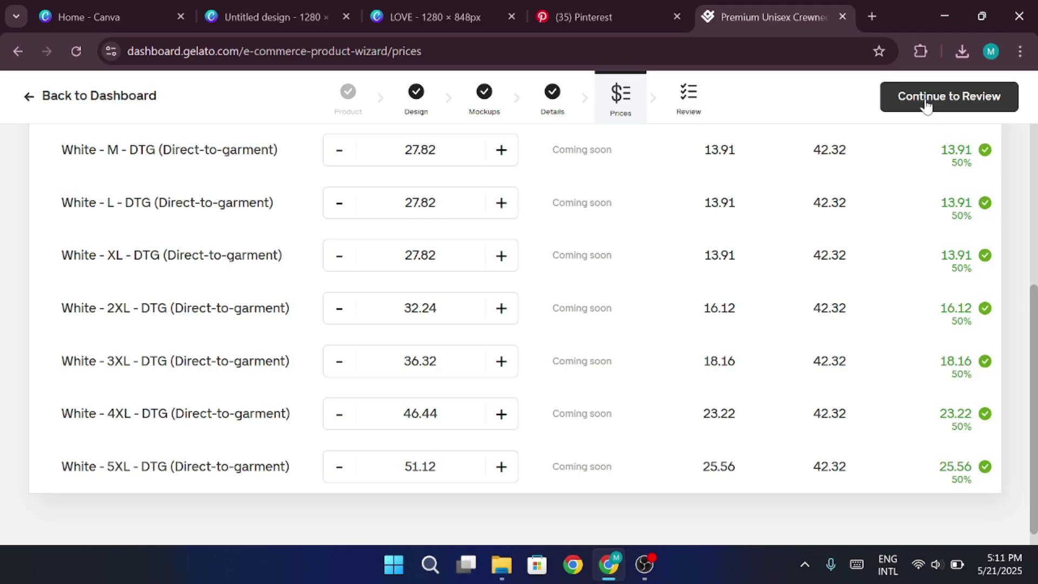
{"action": "scroll", "coordinate": [754, 219], "scroll_direction": "down", "scroll_amount": 1}
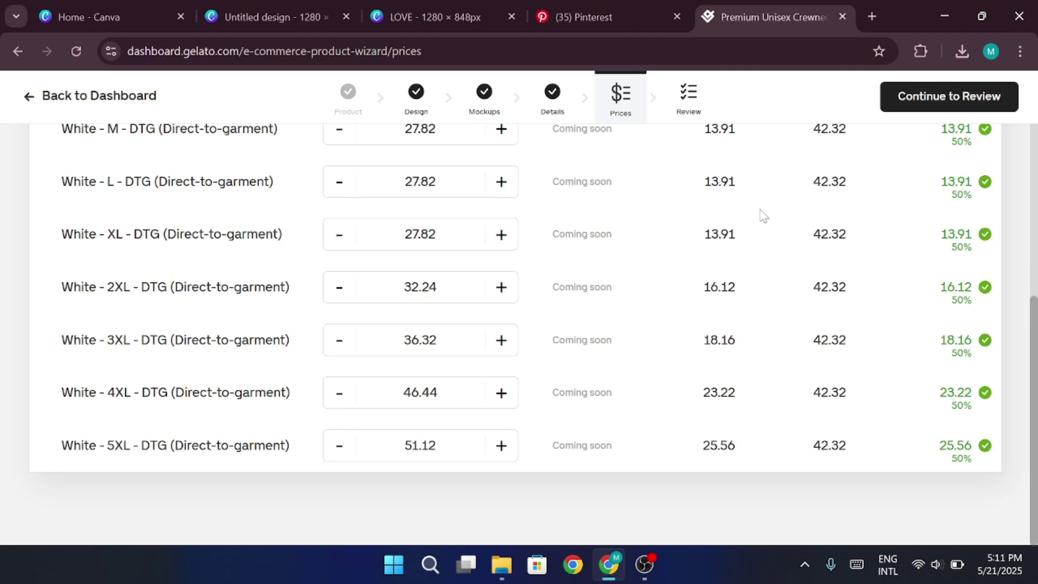
{"action": "scroll", "coordinate": [735, 239], "scroll_direction": "up", "scroll_amount": 2}
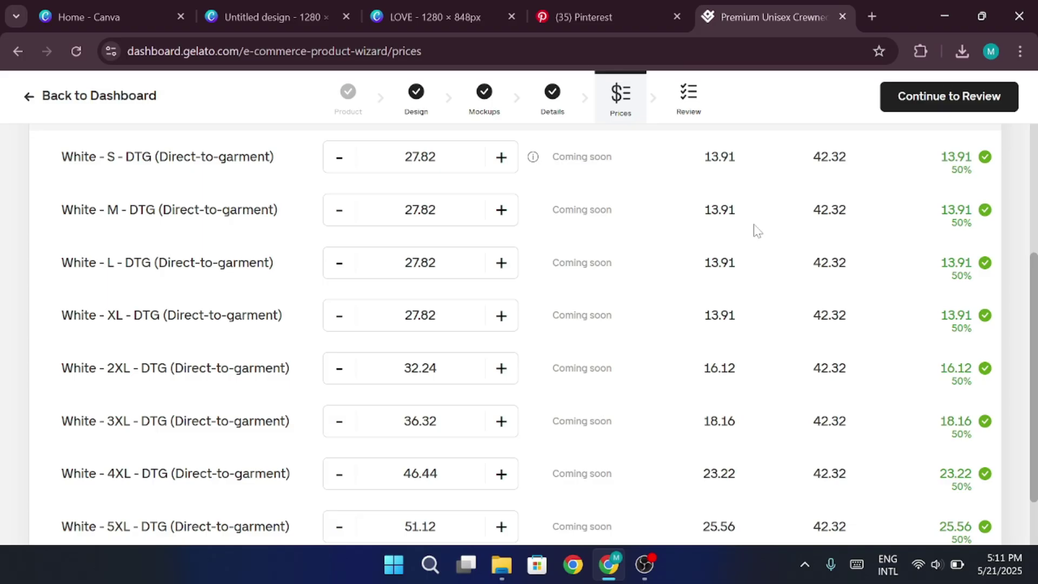
{"action": "left_click", "coordinate": [927, 95]}
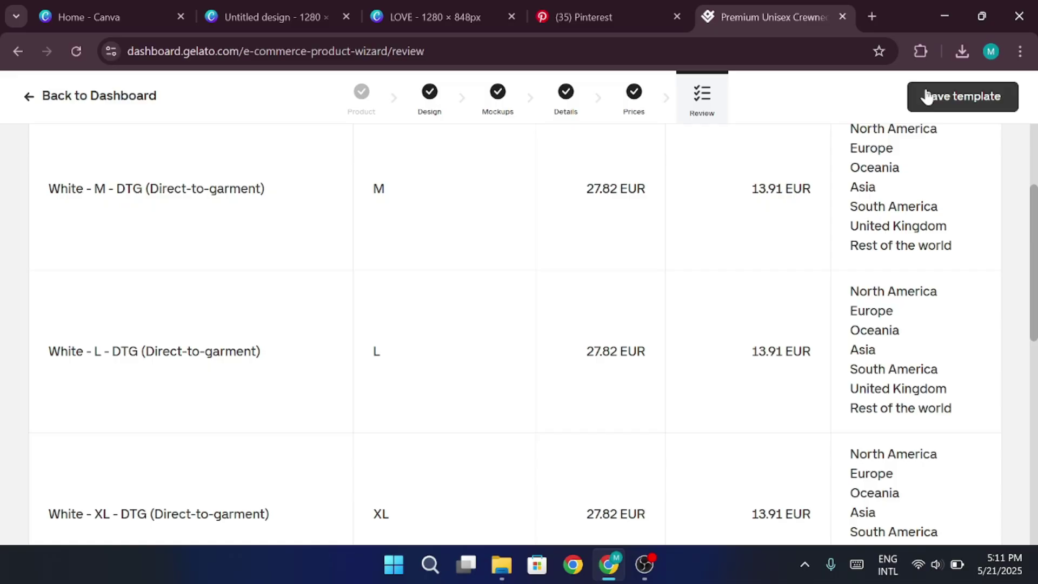
Save the LOVE T-shirt as a template under its default name.
{"action": "left_click", "coordinate": [927, 95]}
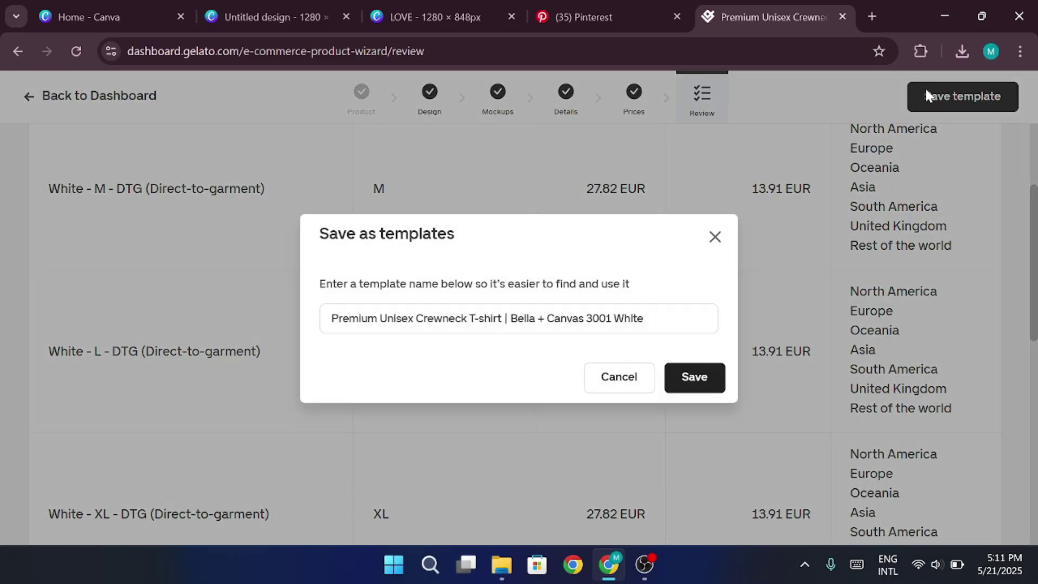
{"action": "left_click", "coordinate": [706, 388]}
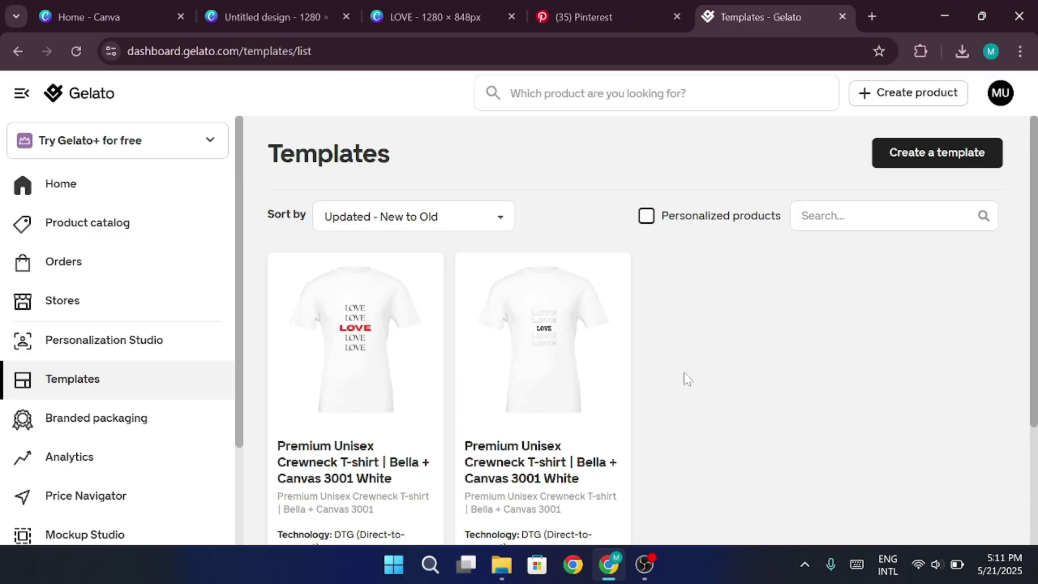
Close the Chrome window to reveal the Windows desktop.
{"action": "left_click", "coordinate": [1019, 16]}
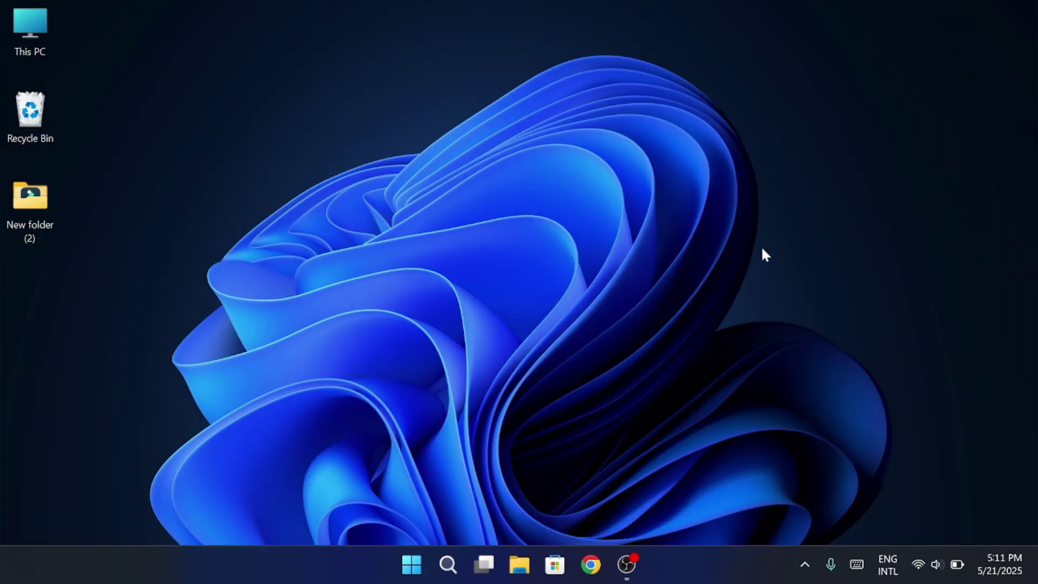